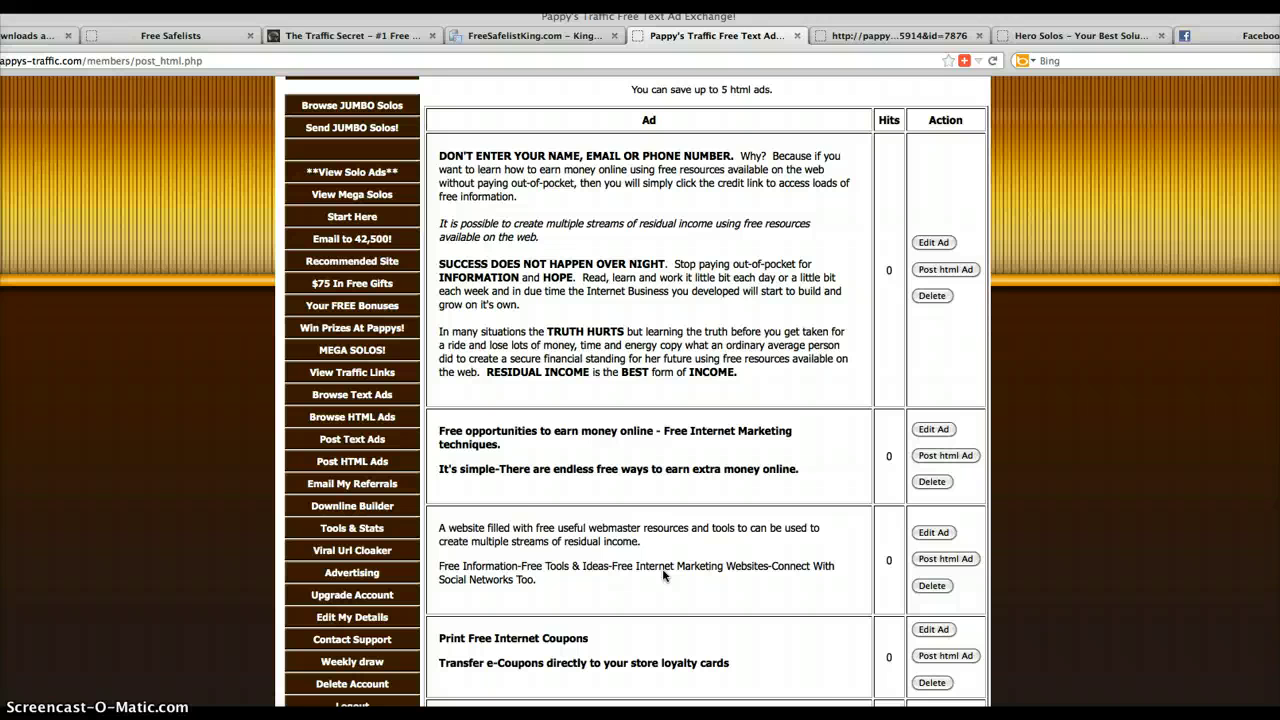
Switch from Pappy's Traffic to the Hero Solos page and bring up its empty Post HTML Ads form
scroll(663, 575, down, 1)
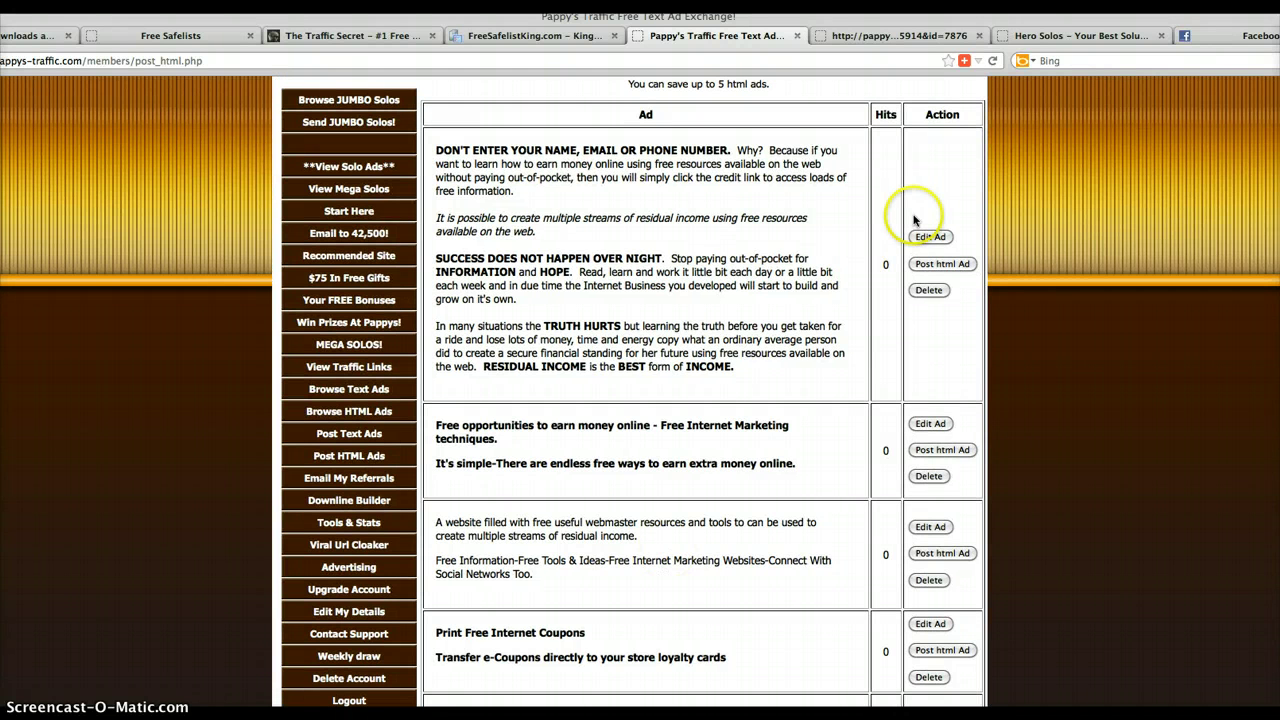
click(1080, 38)
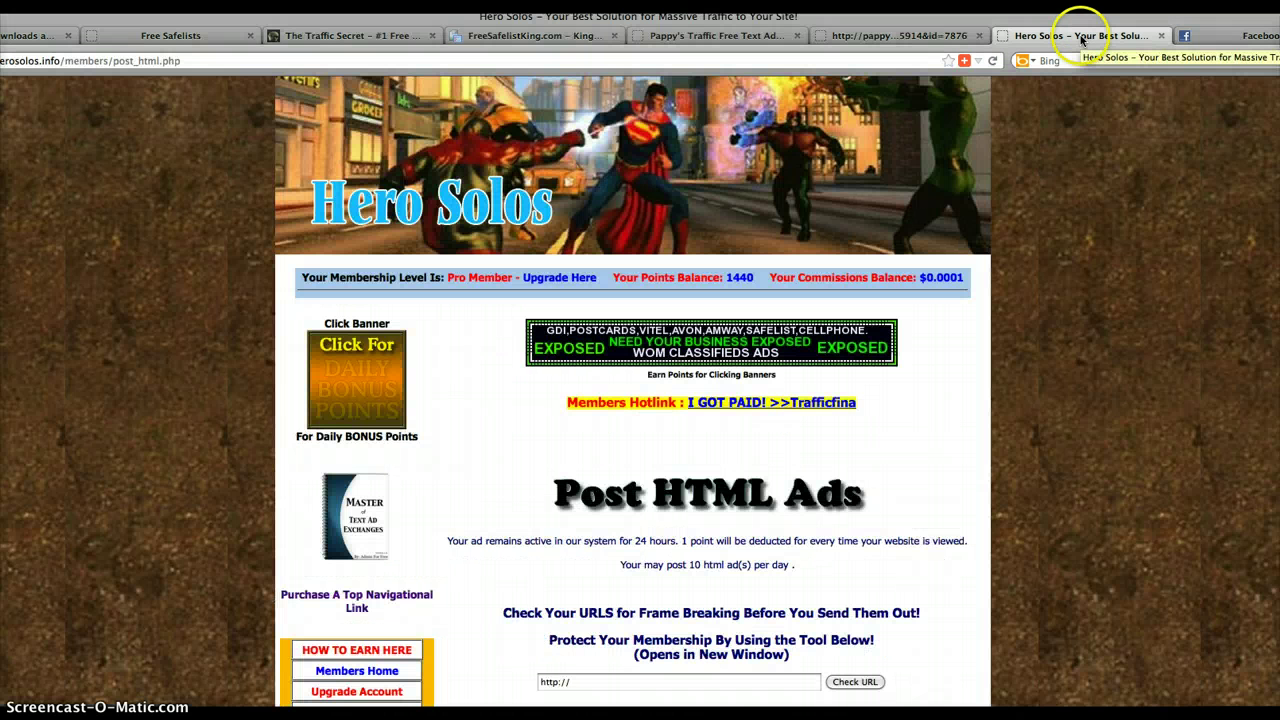
scroll(1076, 195, down, 10)
scroll(1078, 199, up, 3)
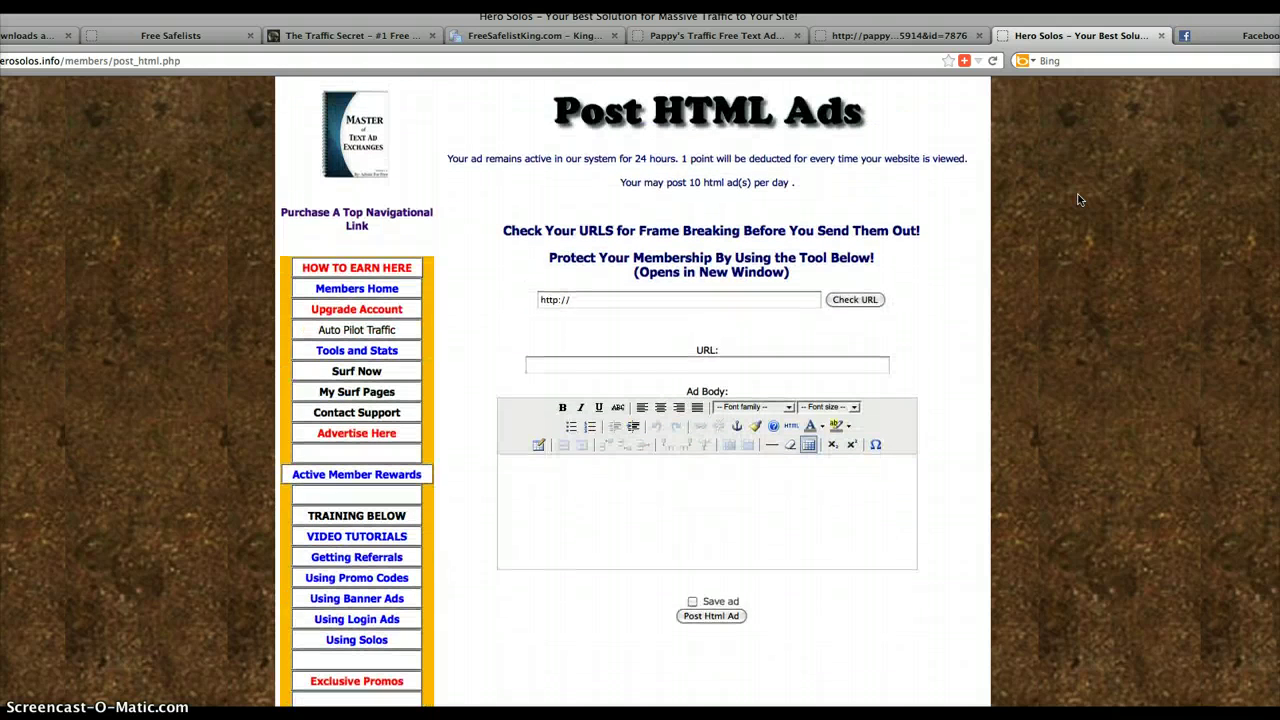
click(1128, 588)
scroll(1116, 596, up, 1)
Copy the highlighted "DON'T ENTER YOUR NAME" ad text from the SafelistAdvertise document, then minimize that document
key(super+Tab)
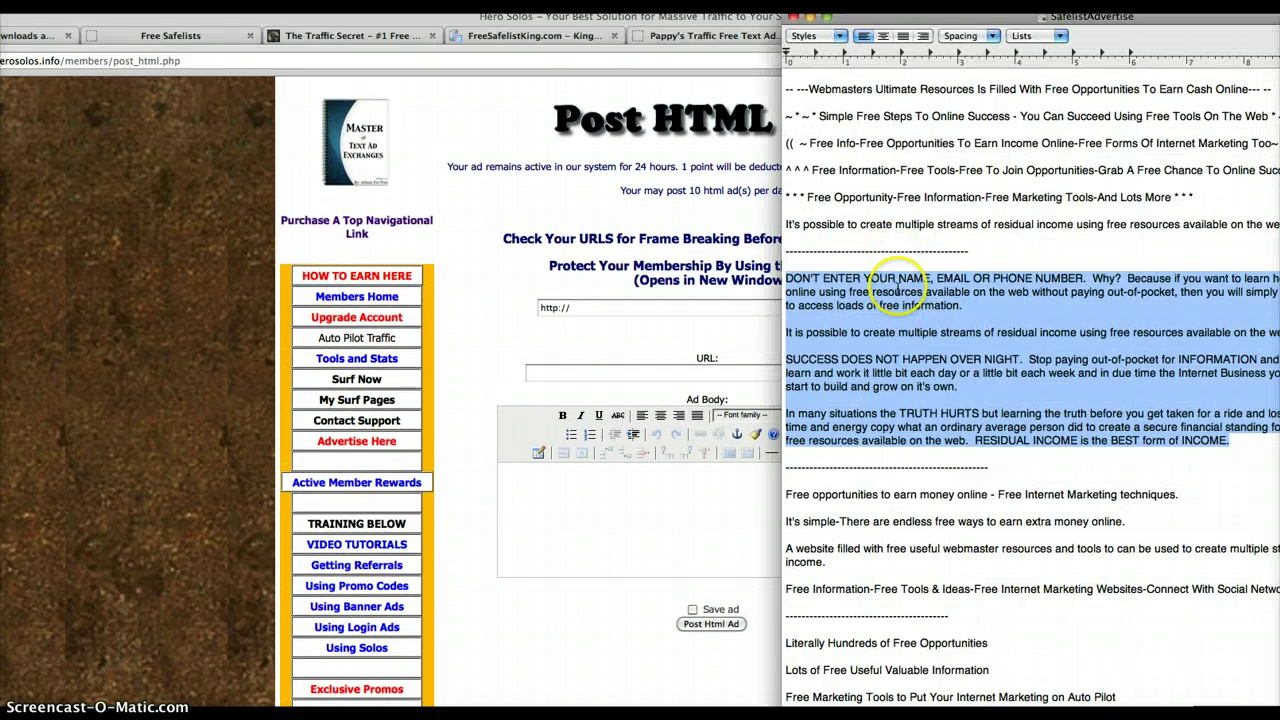
right_click(1128, 350)
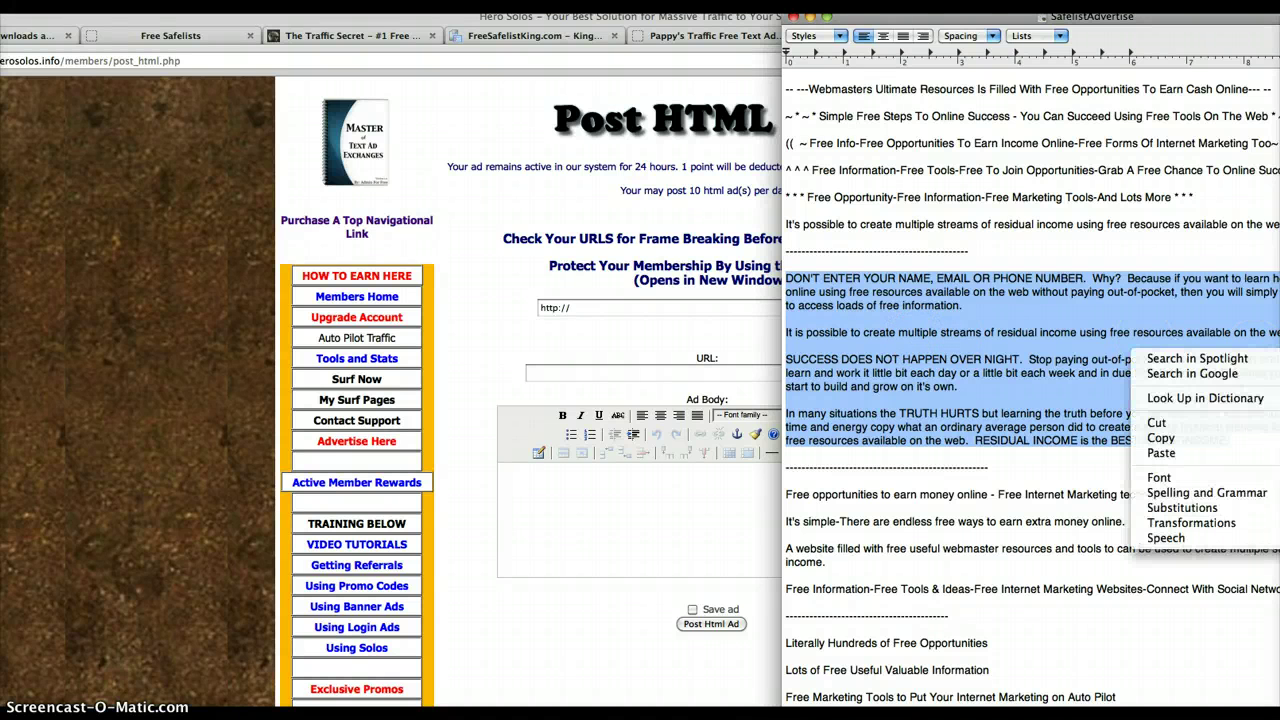
click(1160, 438)
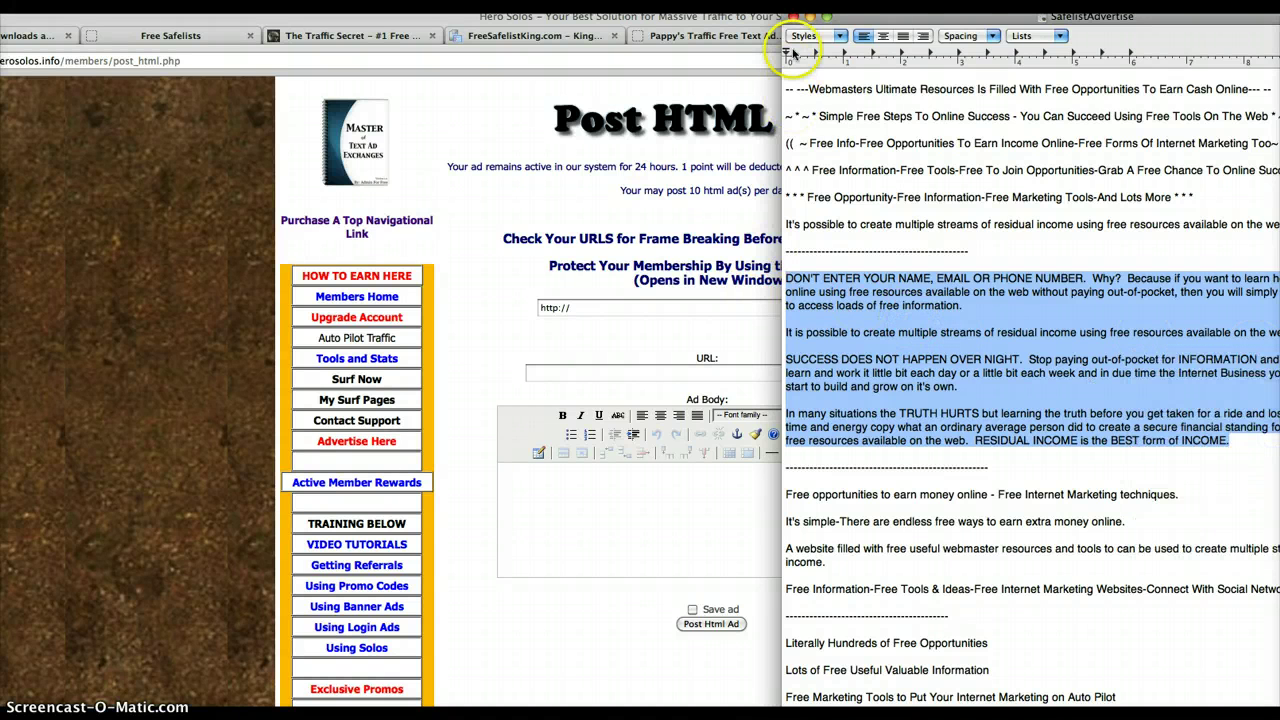
click(810, 17)
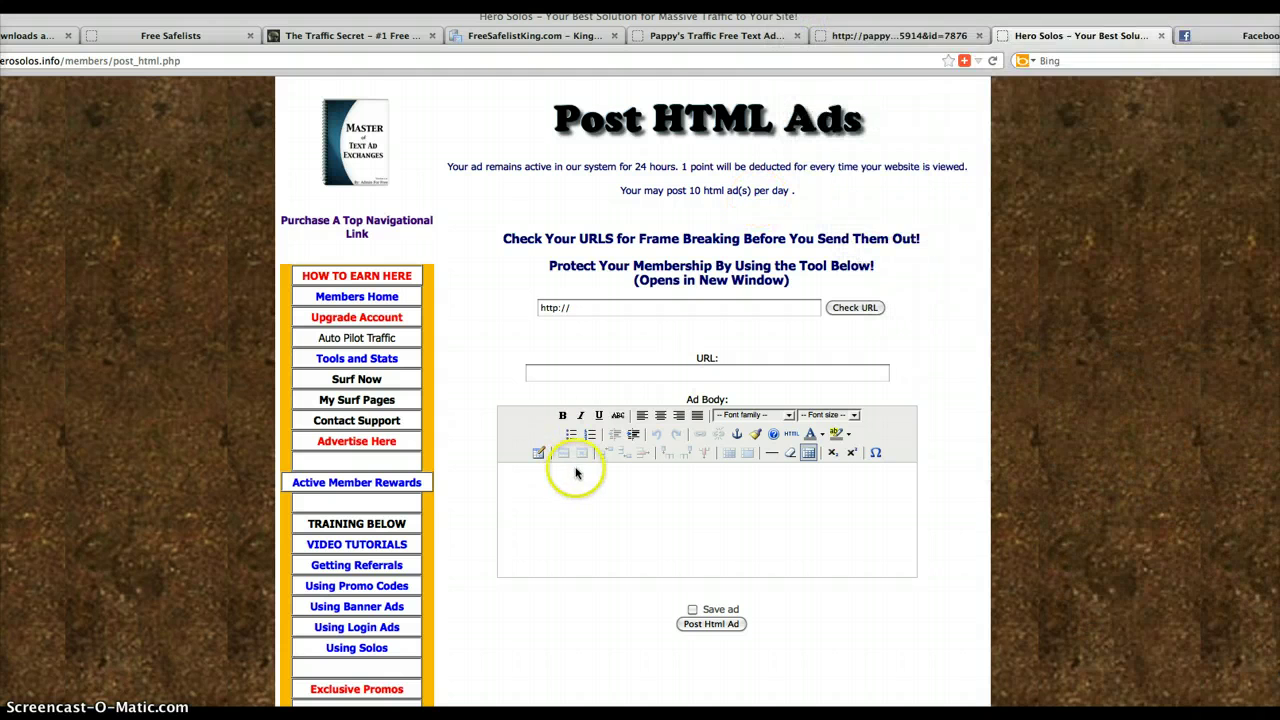
Paste the copied ad text into the Ad Body of the Hero Solos form
click(691, 477)
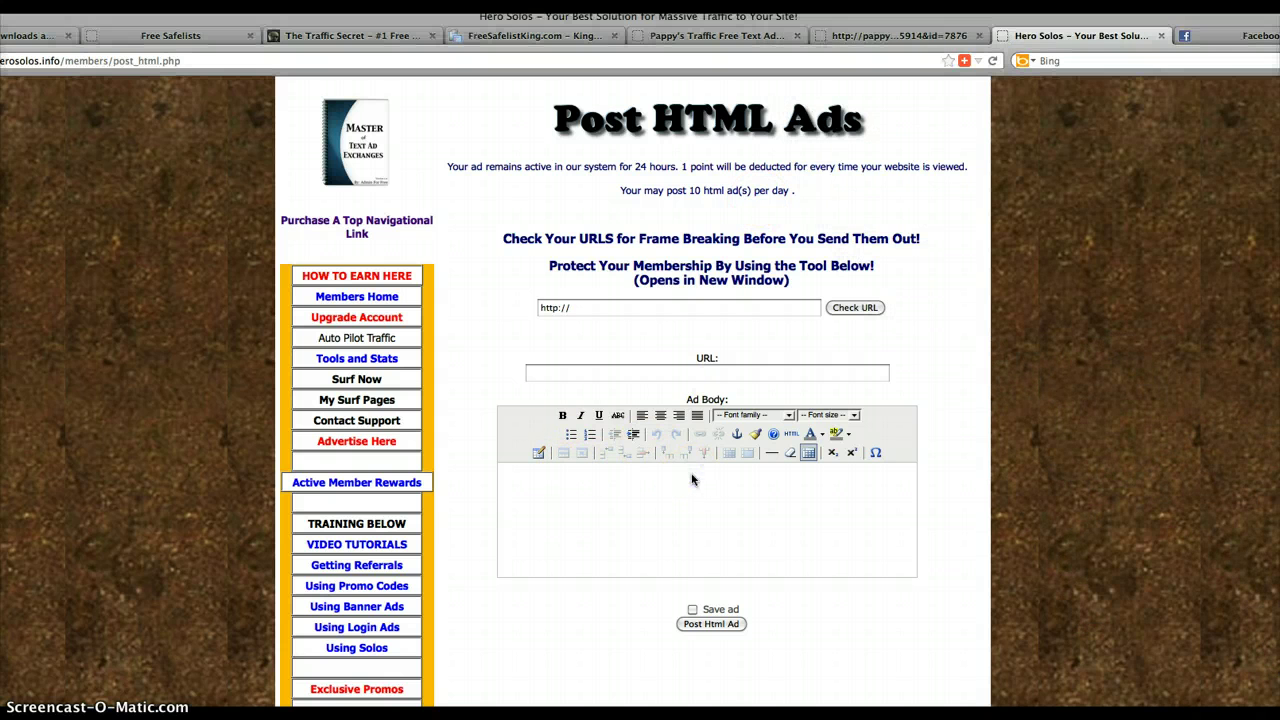
click(538, 453)
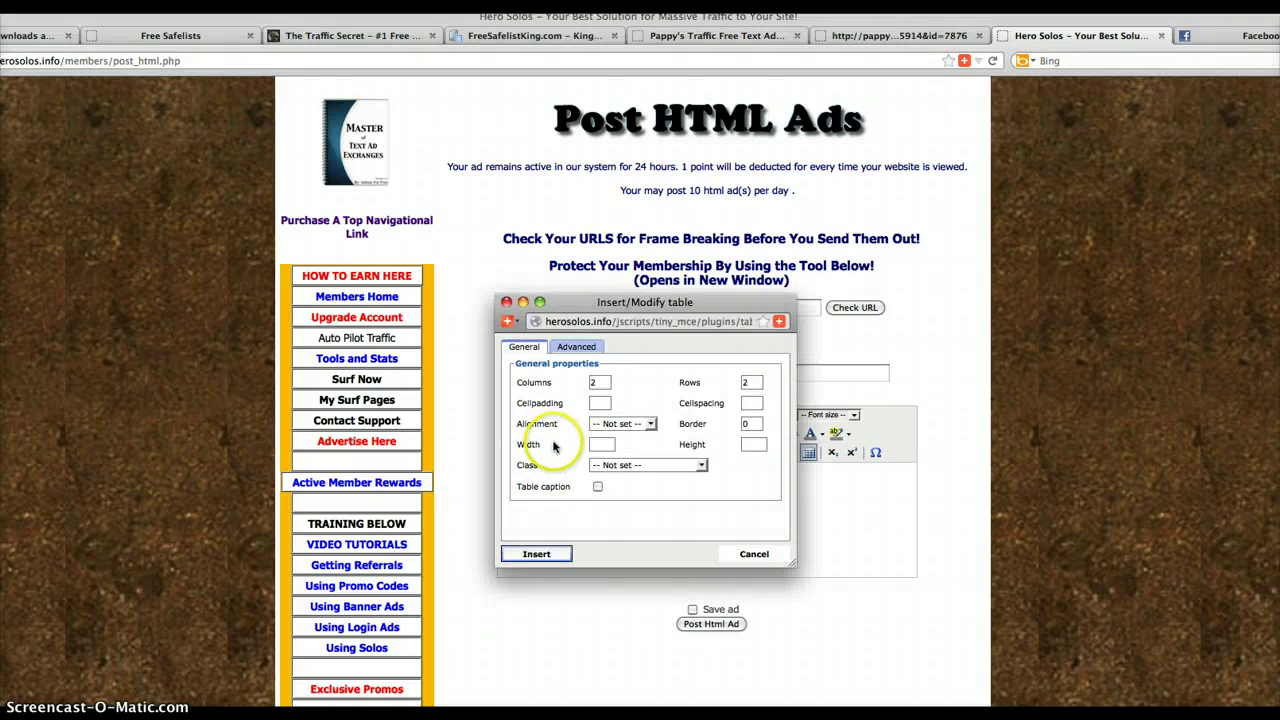
click(752, 554)
right_click(569, 504)
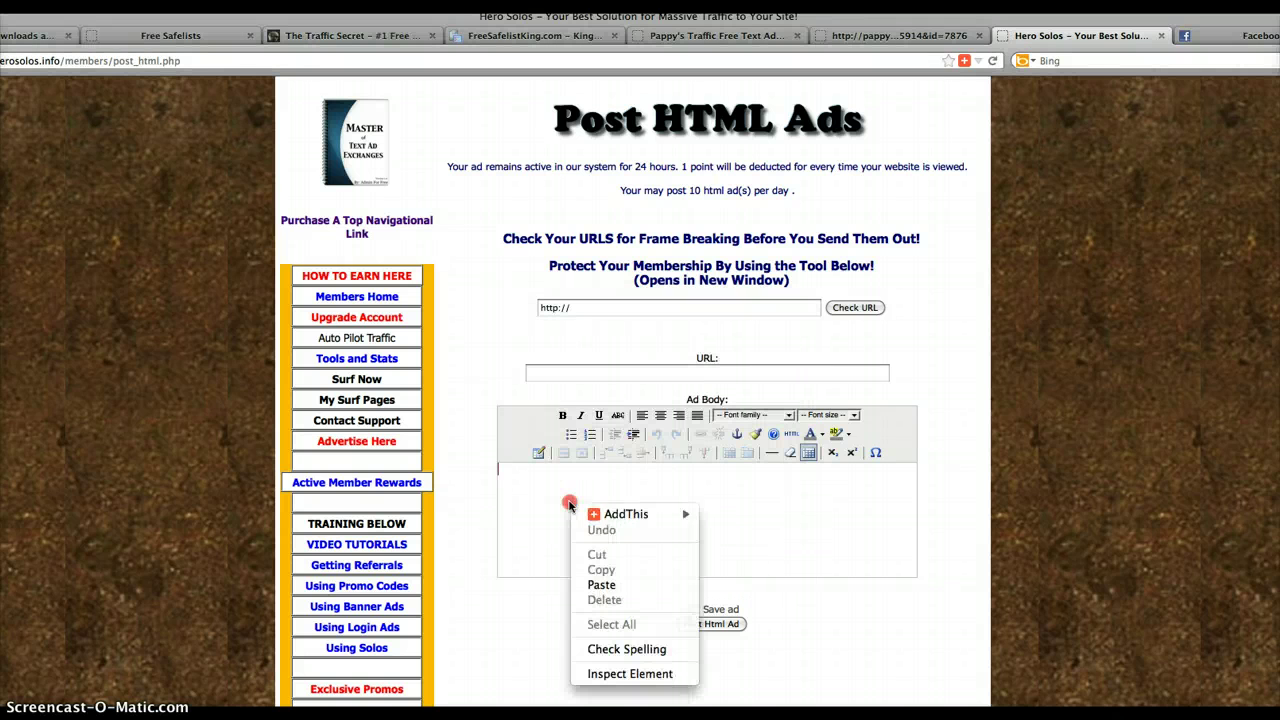
click(601, 584)
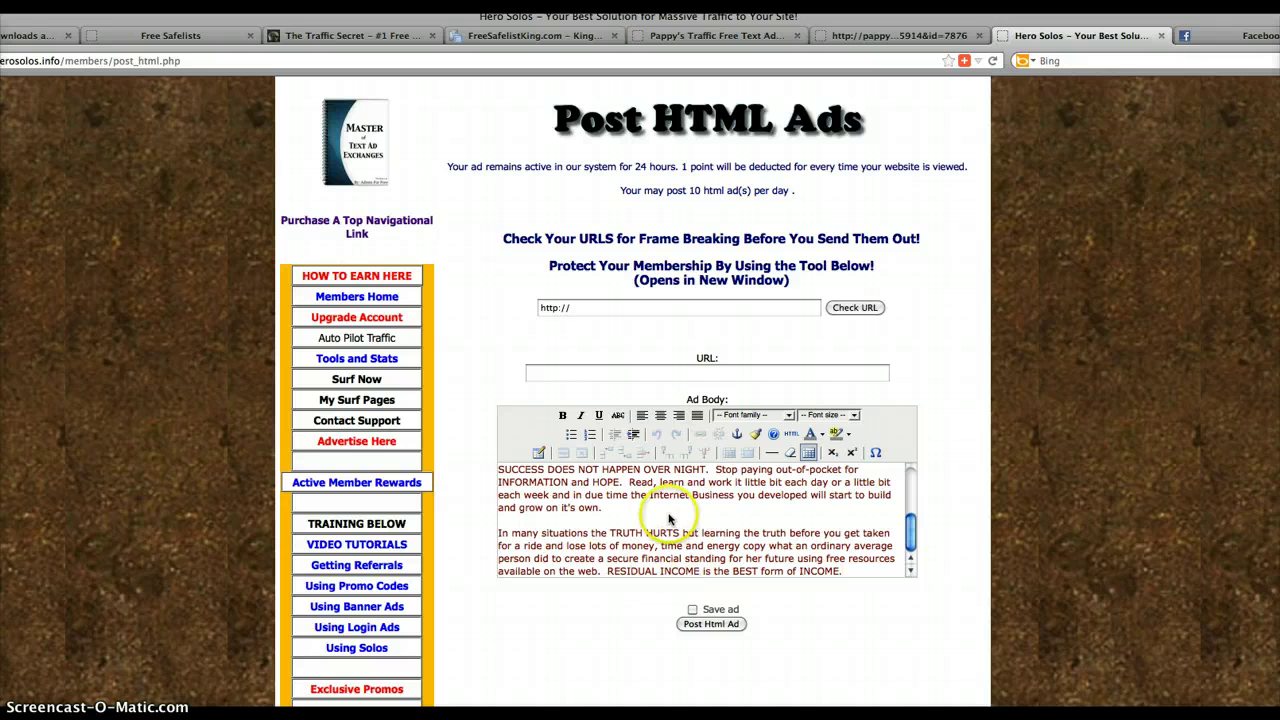
Set the font size of the entire ad body text to 3 (12 pt)
drag(910, 537, 910, 482)
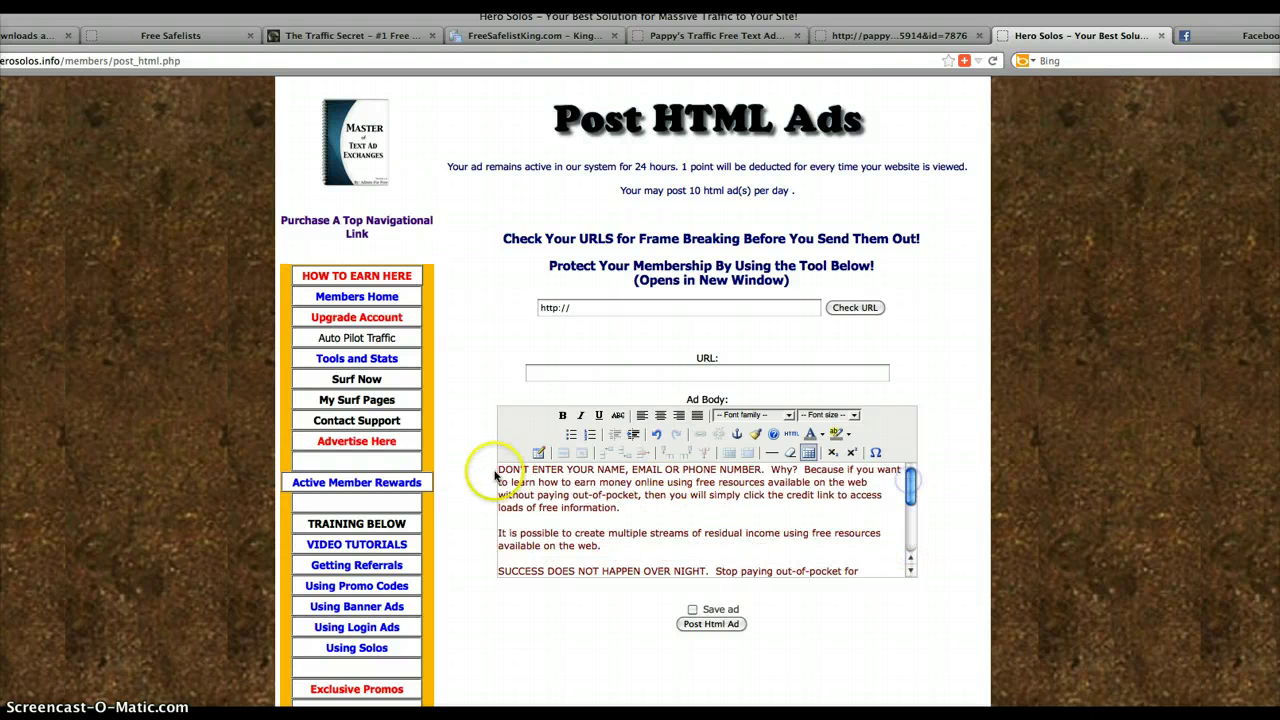
drag(496, 470, 741, 606)
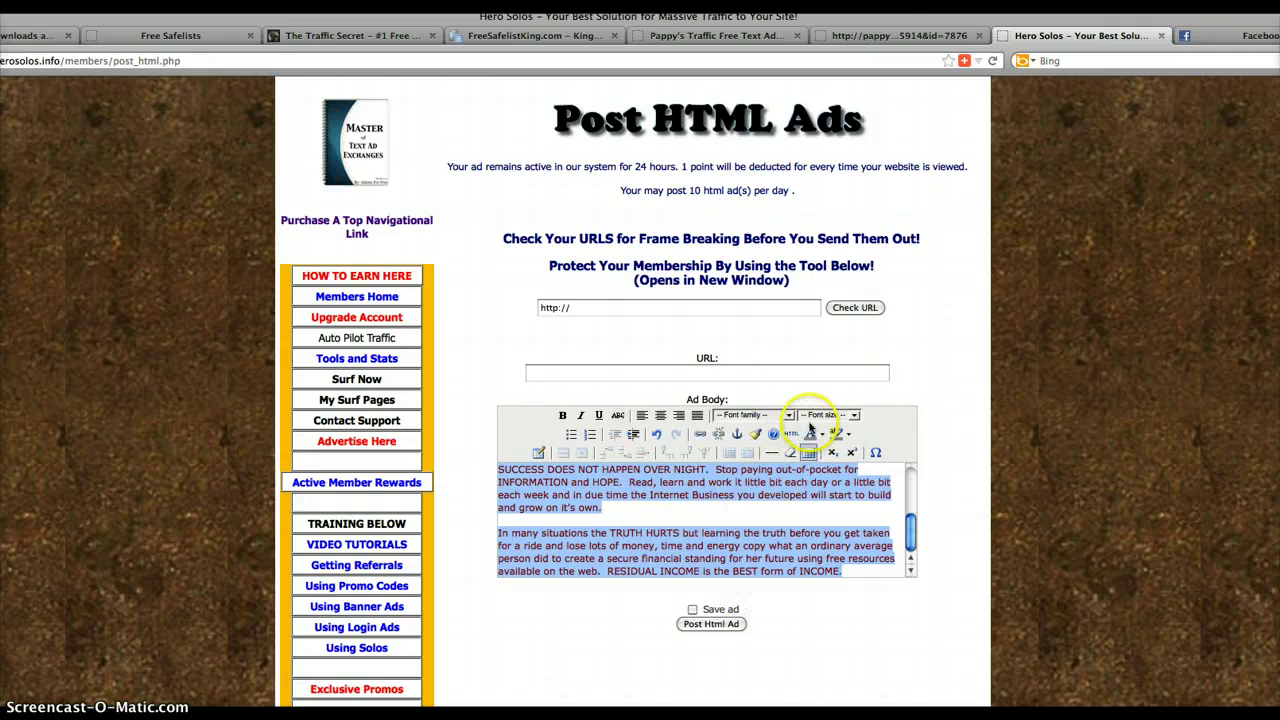
click(855, 416)
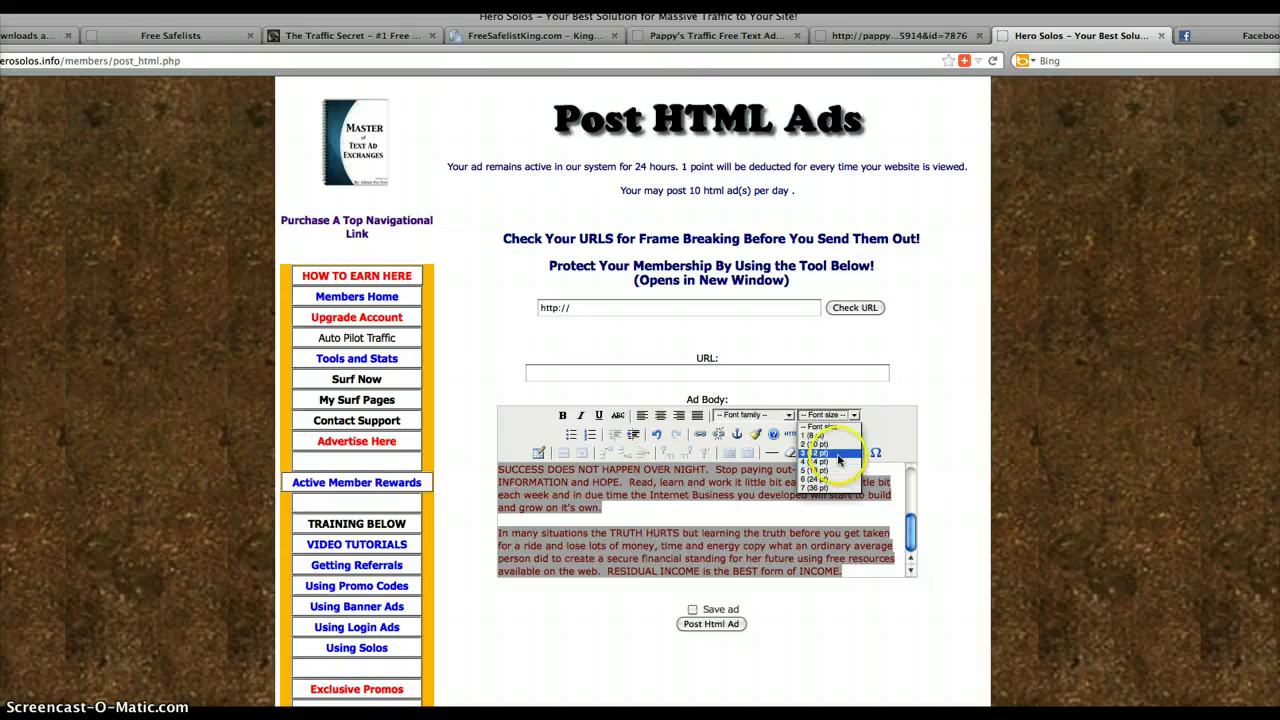
click(838, 455)
click(690, 505)
scroll(530, 480, up, 5)
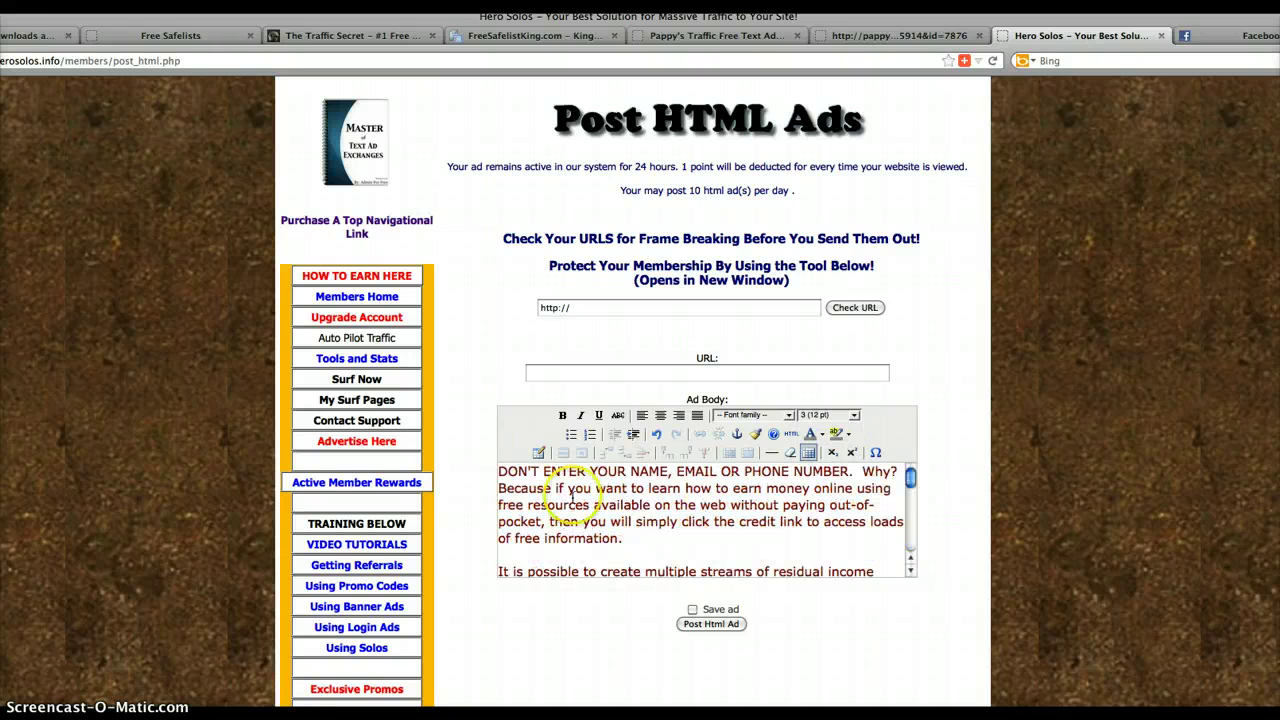
Bold the sentences "DON'T ENTER YOUR NAME, EMAIL OR PHONE NUMBER." and "SUCCESS DOES NOT HAPPEN OVER NIGHT." in the ad body
drag(499, 471, 840, 470)
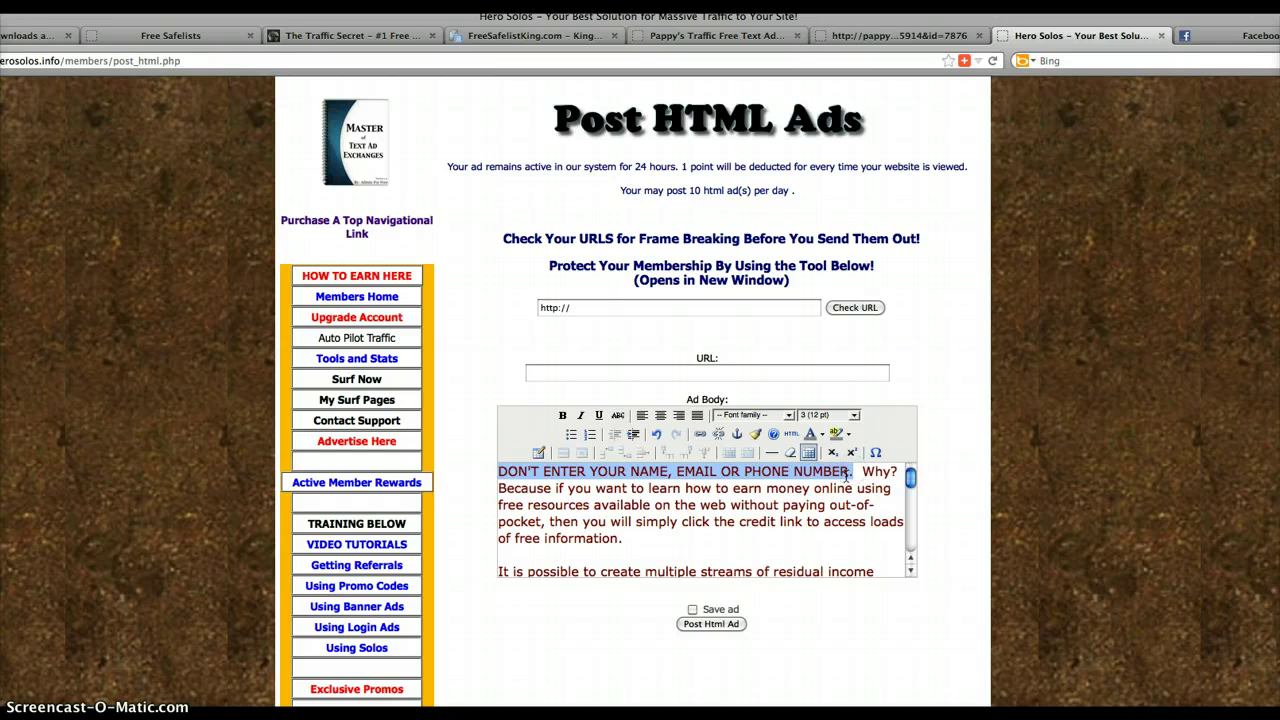
click(562, 415)
click(684, 505)
scroll(684, 505, down, 5)
scroll(685, 503, up, 3)
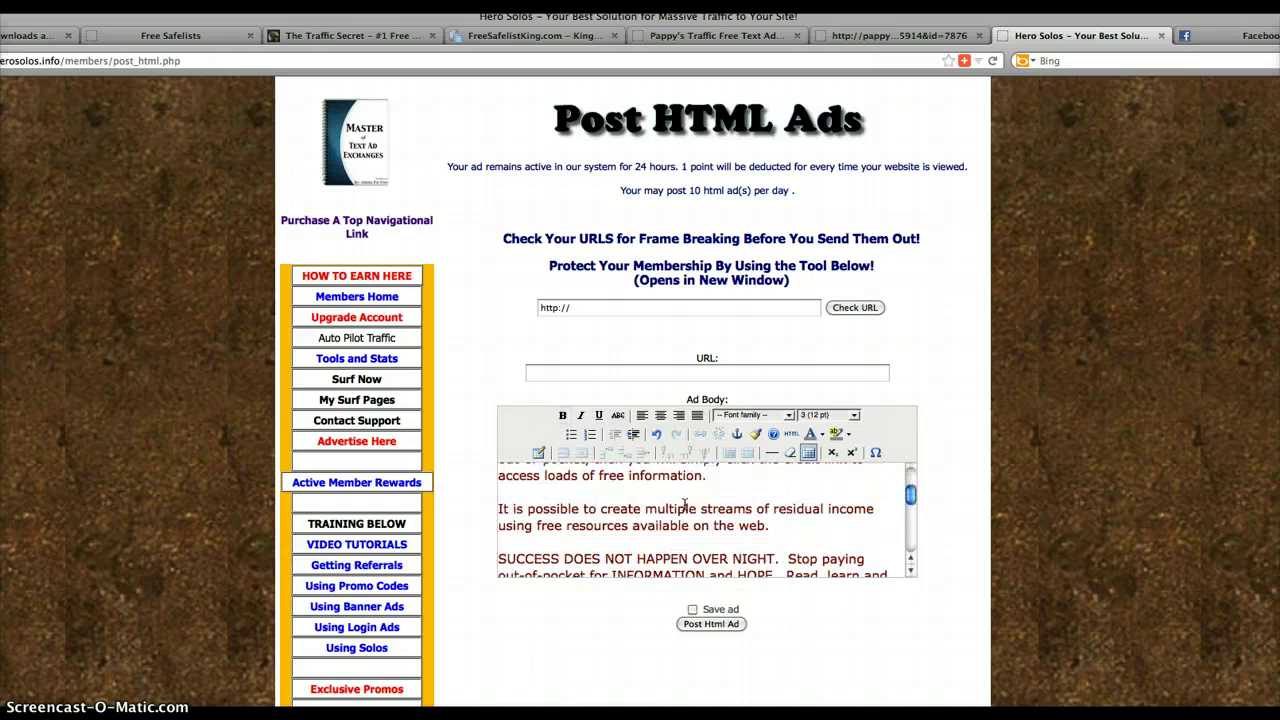
scroll(684, 505, down, 2)
click(500, 512)
drag(500, 512, 773, 512)
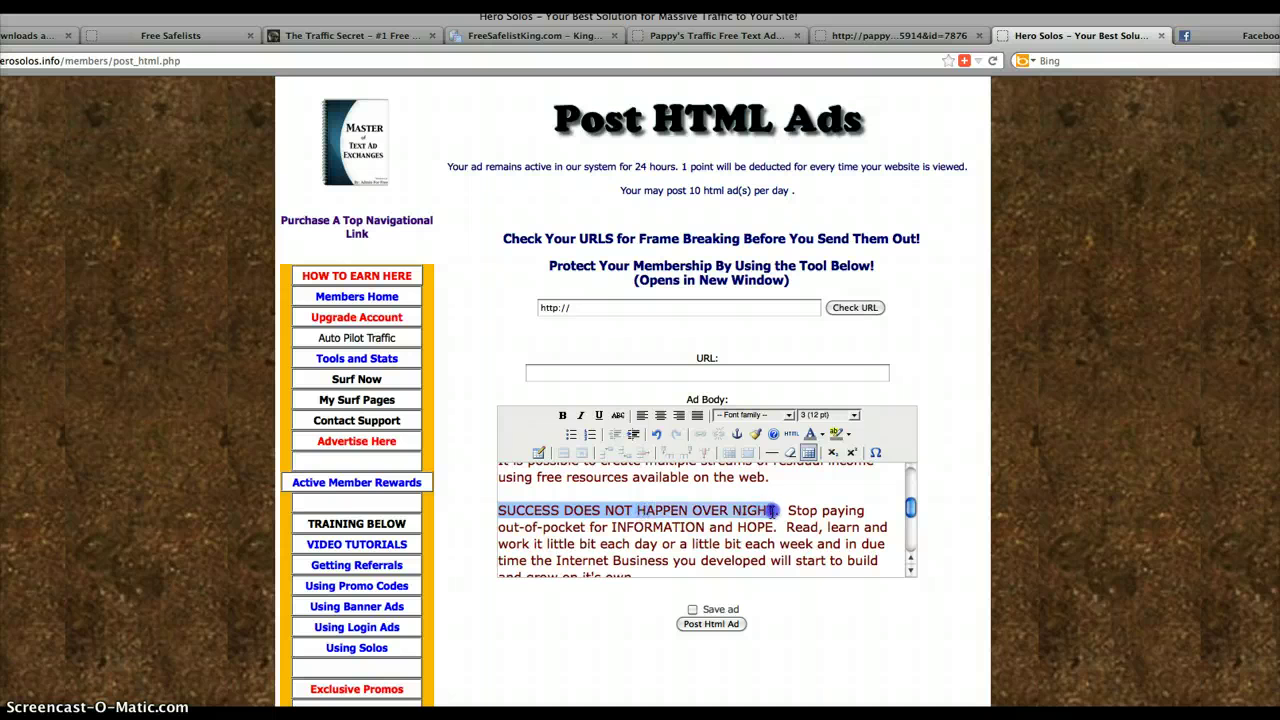
click(562, 415)
Bold "TRUTH HURTS", "RESIDUAL INCOME" and "BEST form of INCOME." in the last paragraph of the ad body
scroll(627, 484, down, 5)
scroll(627, 484, down, 2)
drag(647, 486, 720, 486)
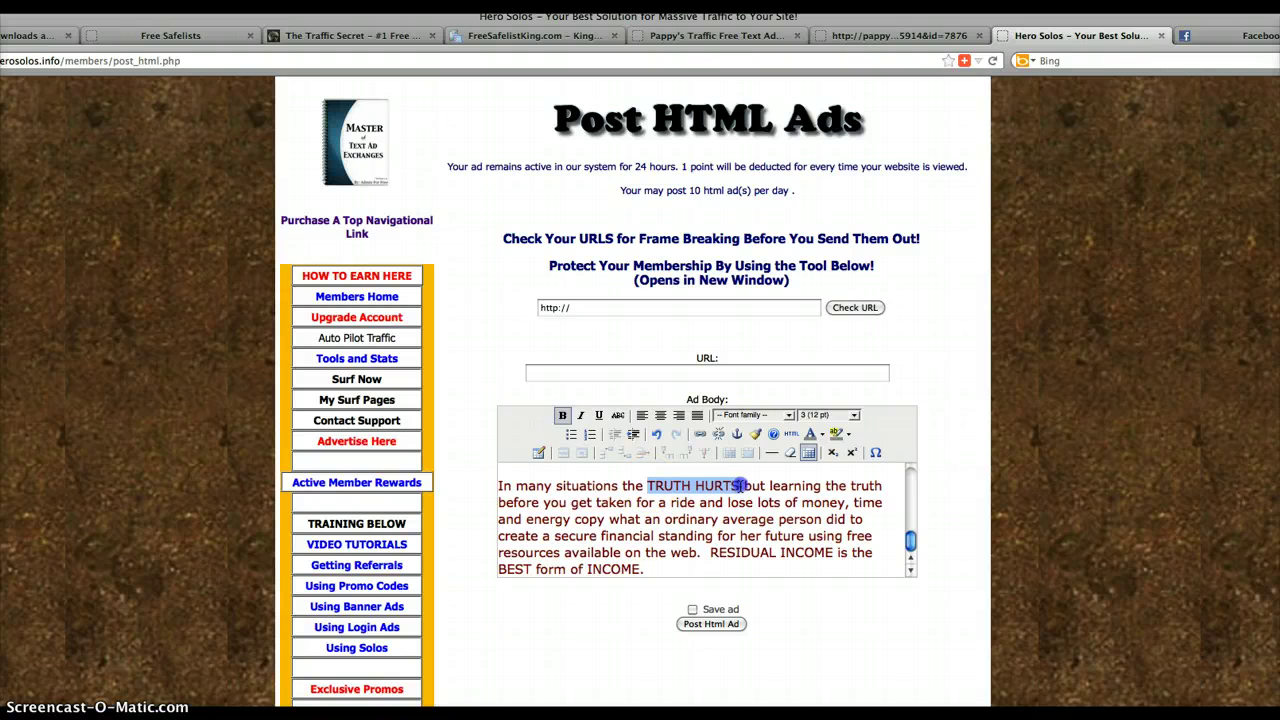
click(562, 415)
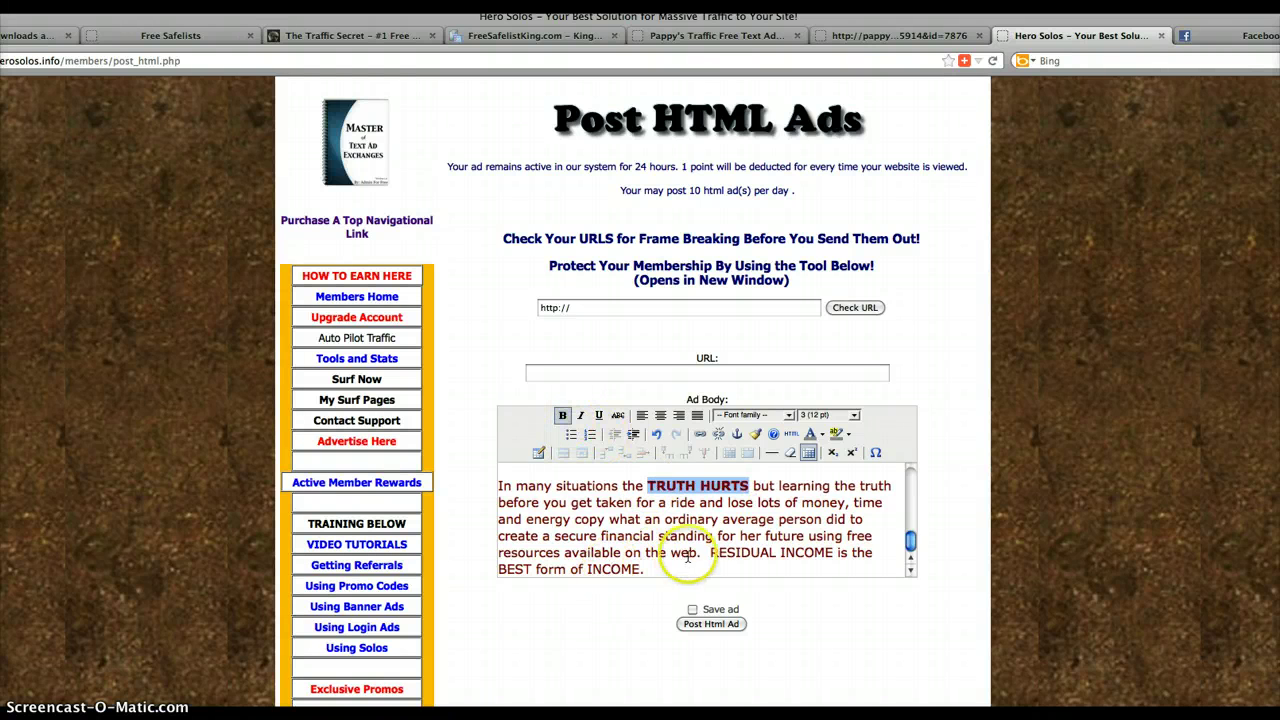
drag(710, 554, 790, 554)
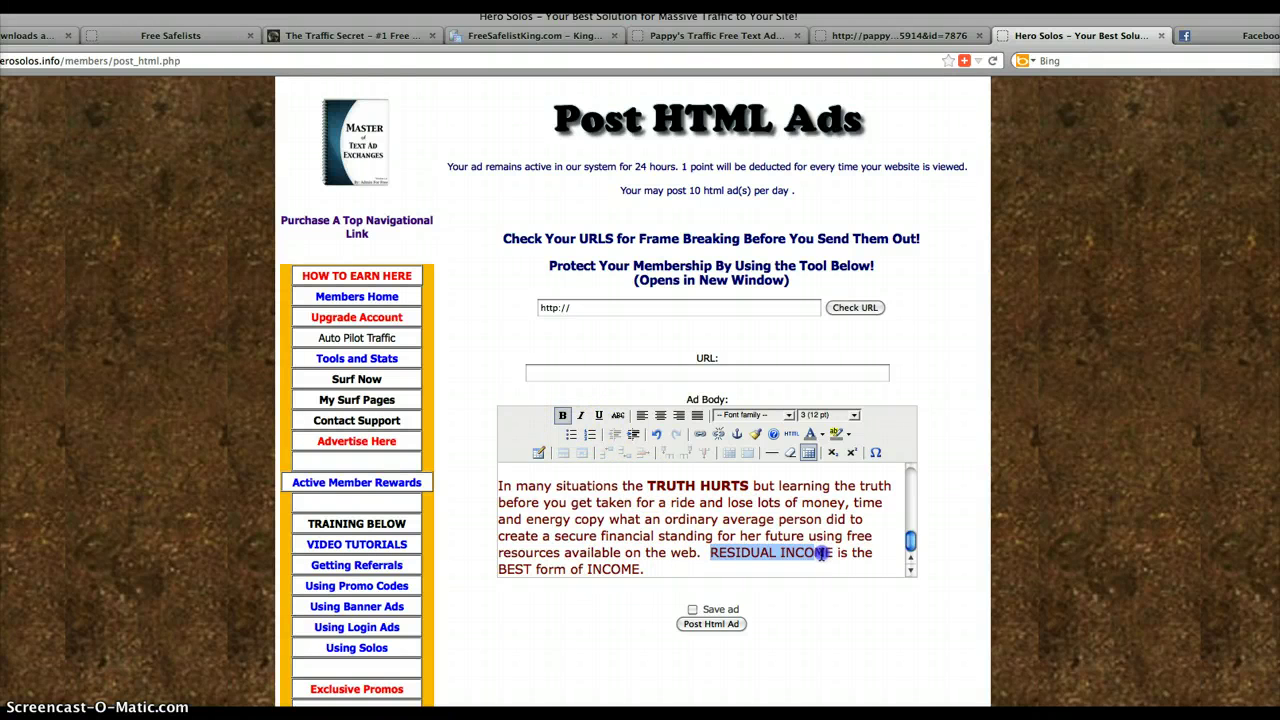
click(562, 415)
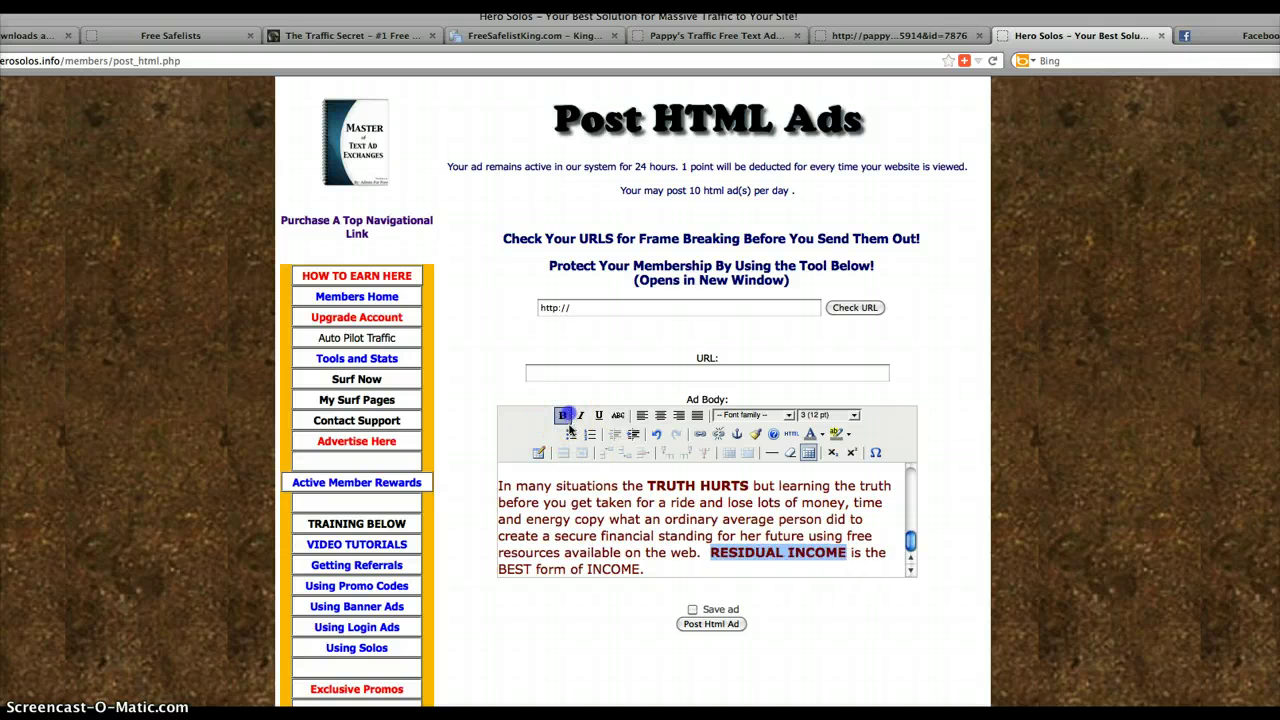
click(644, 569)
drag(644, 569, 496, 569)
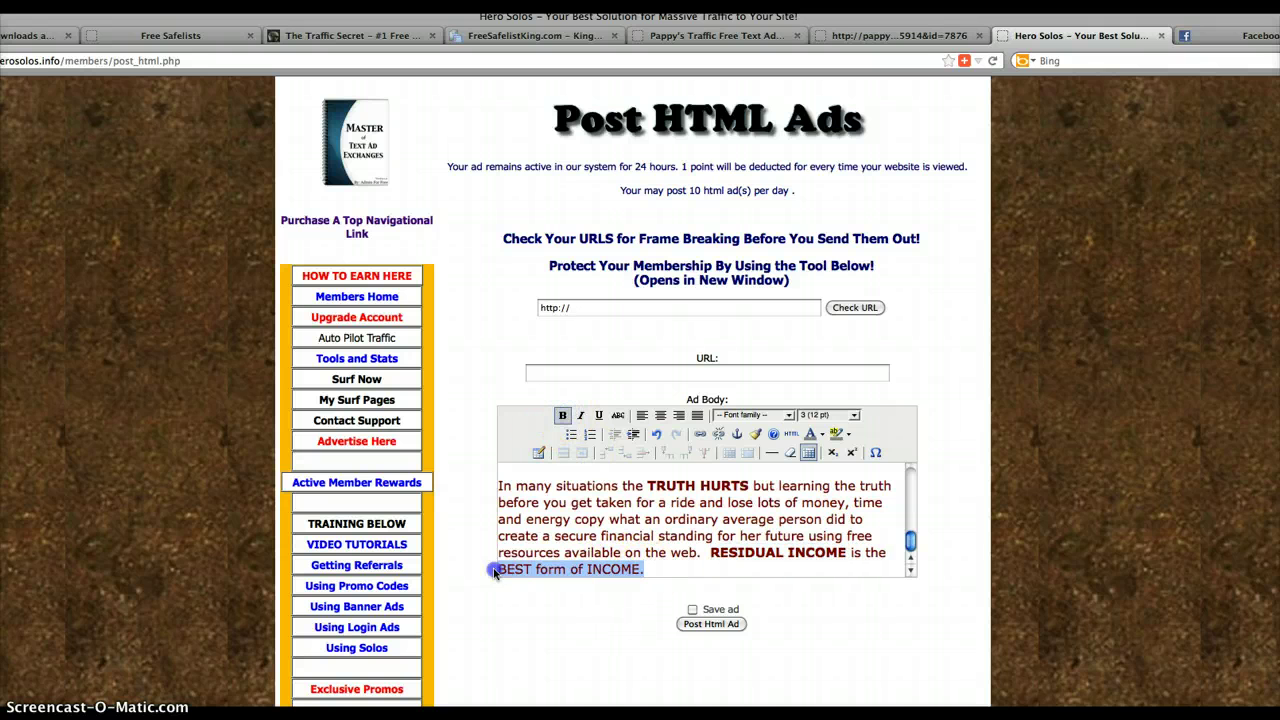
click(562, 415)
click(688, 372)
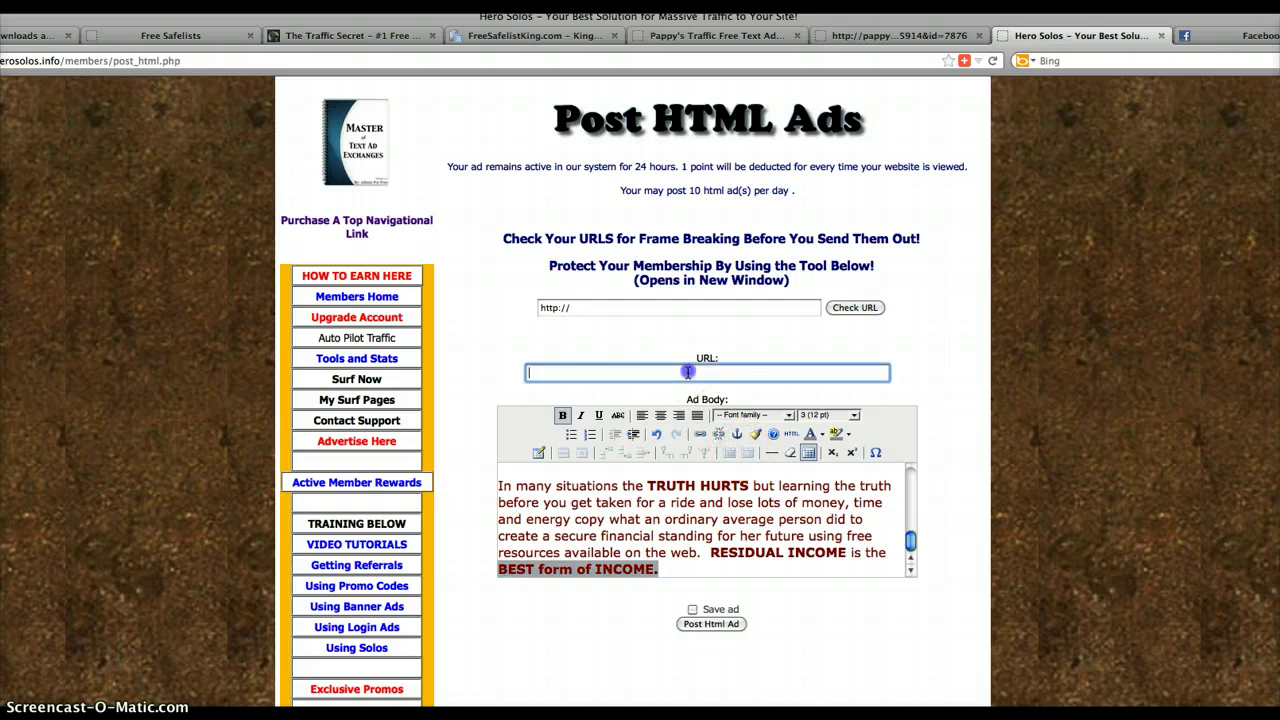
text(ht)
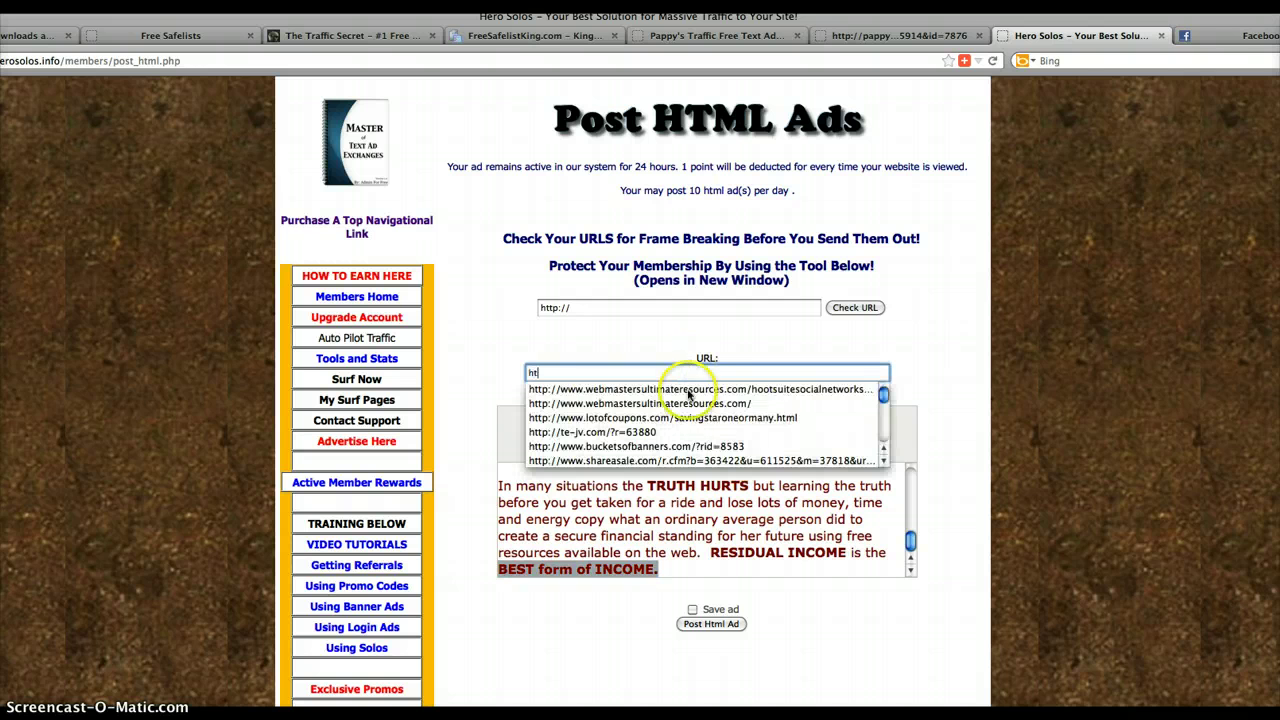
click(687, 400)
click(692, 609)
Review the formatted ad body from start to end and post the HTML ad on Hero Solos
click(782, 540)
scroll(781, 538, up, 10)
scroll(780, 538, down, 1)
scroll(781, 538, down, 3)
scroll(781, 538, up, 4)
click(711, 626)
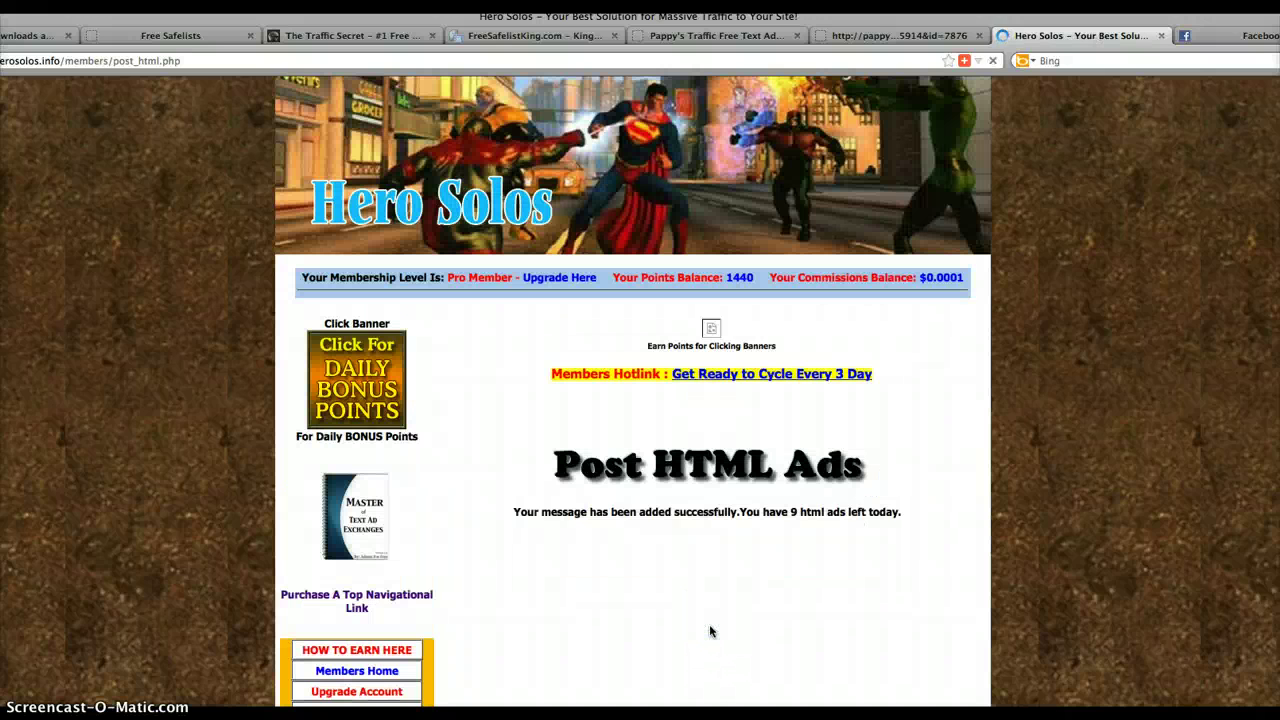
Reopen the Hero Solos Post HTML Ads page and examine the newly saved ad in the saved ads list
scroll(710, 630, down, 10)
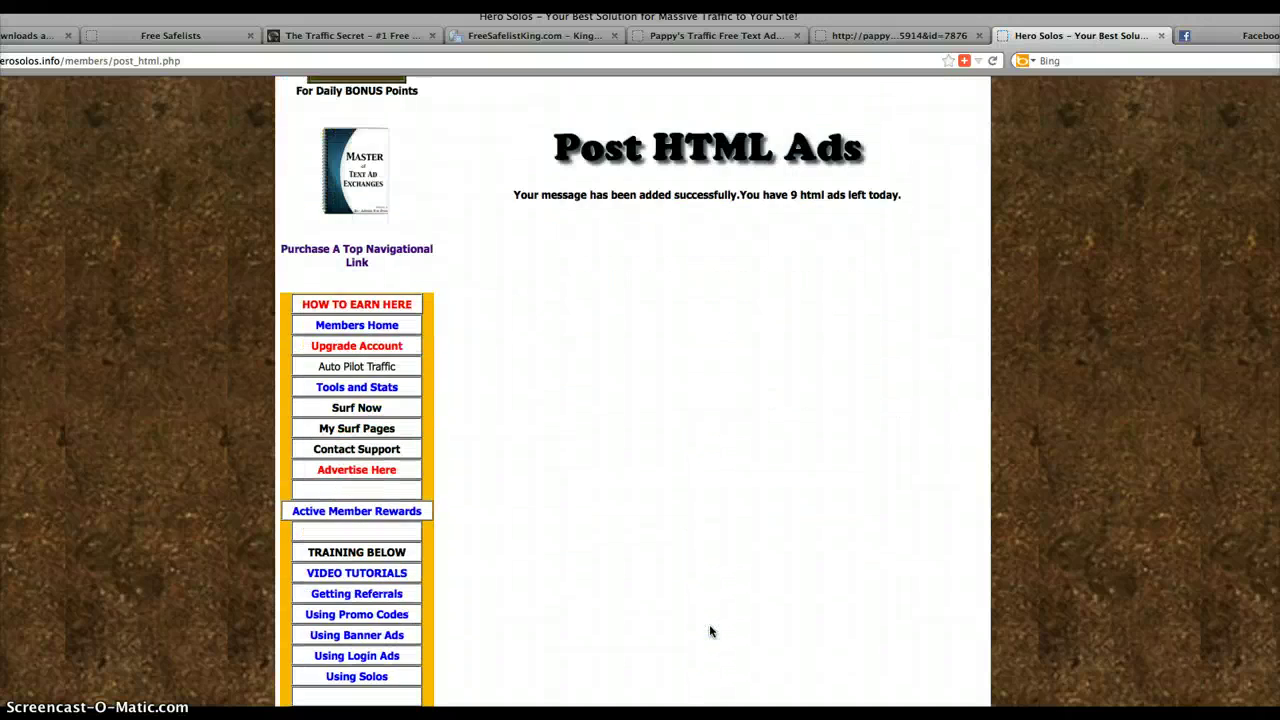
scroll(710, 631, down, 1)
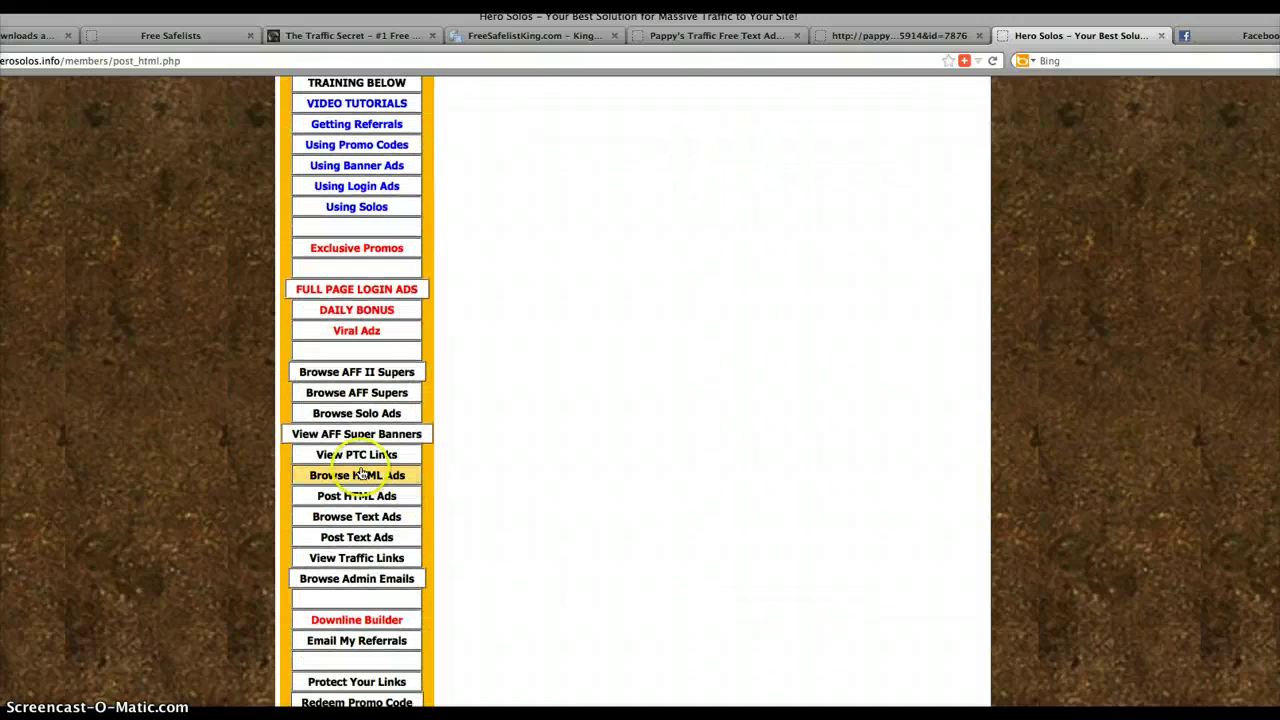
click(348, 497)
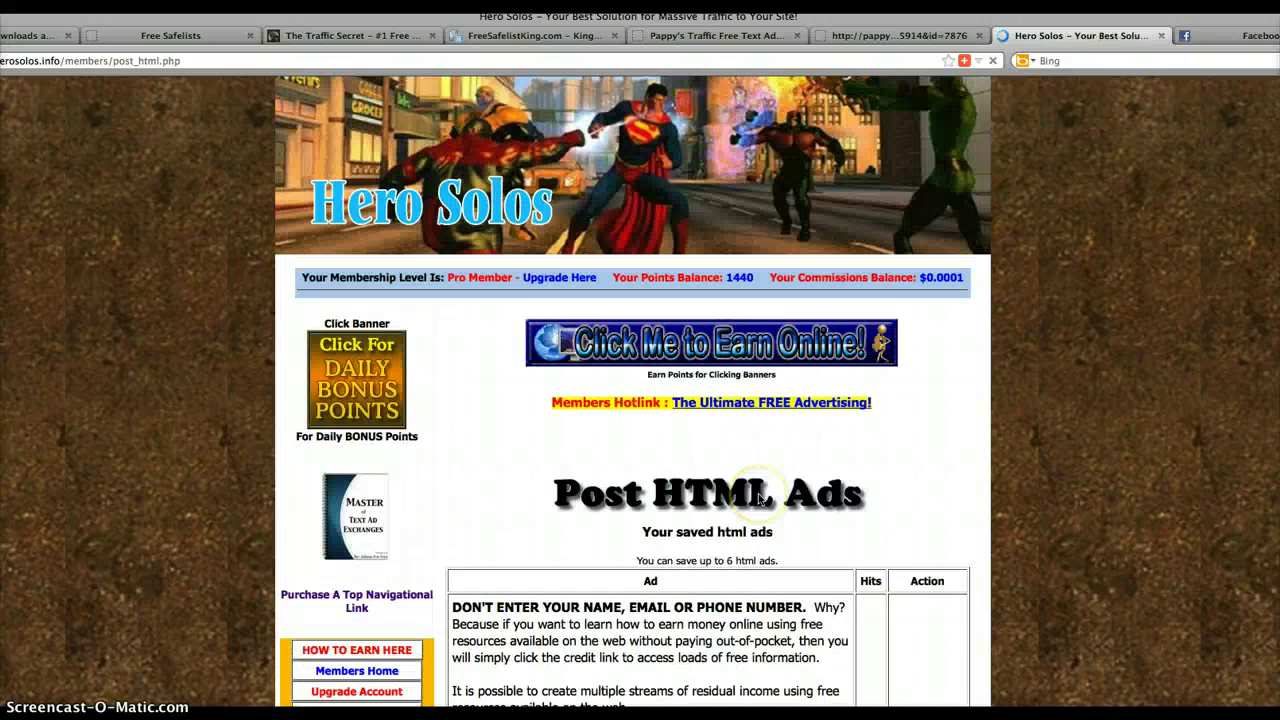
scroll(757, 494, down, 5)
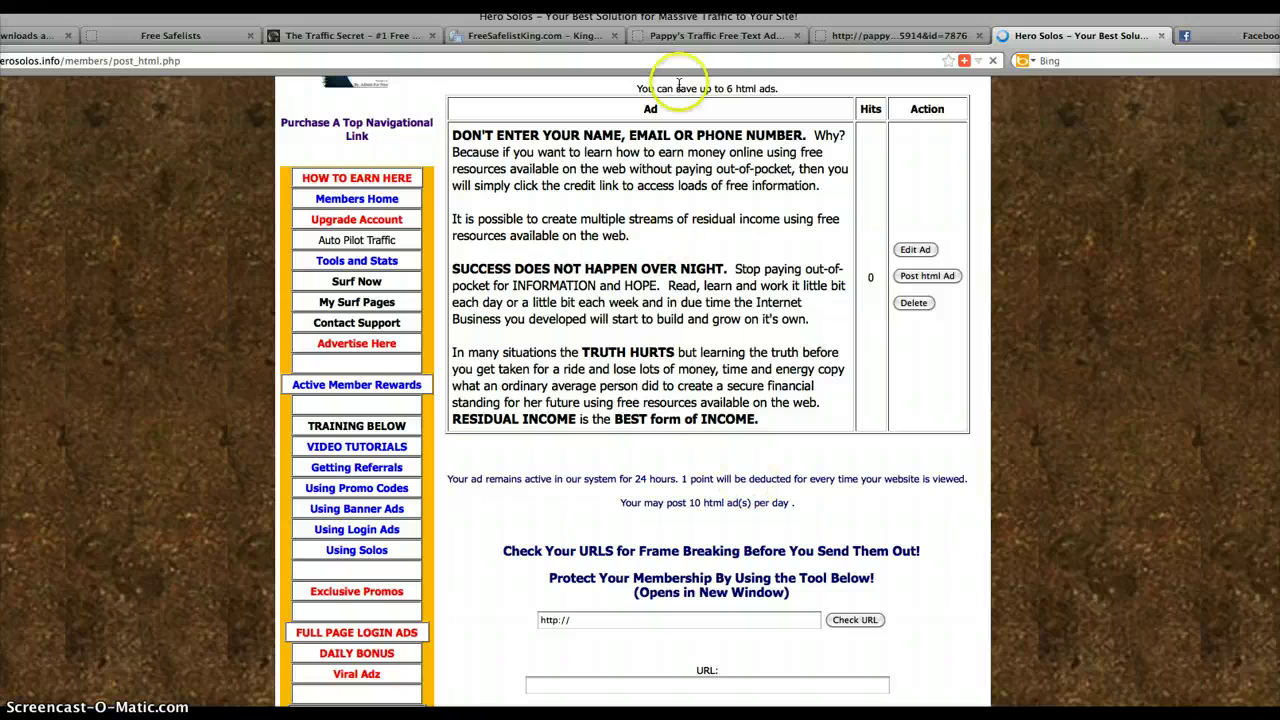
Return to Pappy's Traffic and post the saved "DON'T ENTER YOUR NAME" and "Free opportunities to earn money online" HTML ads
click(713, 37)
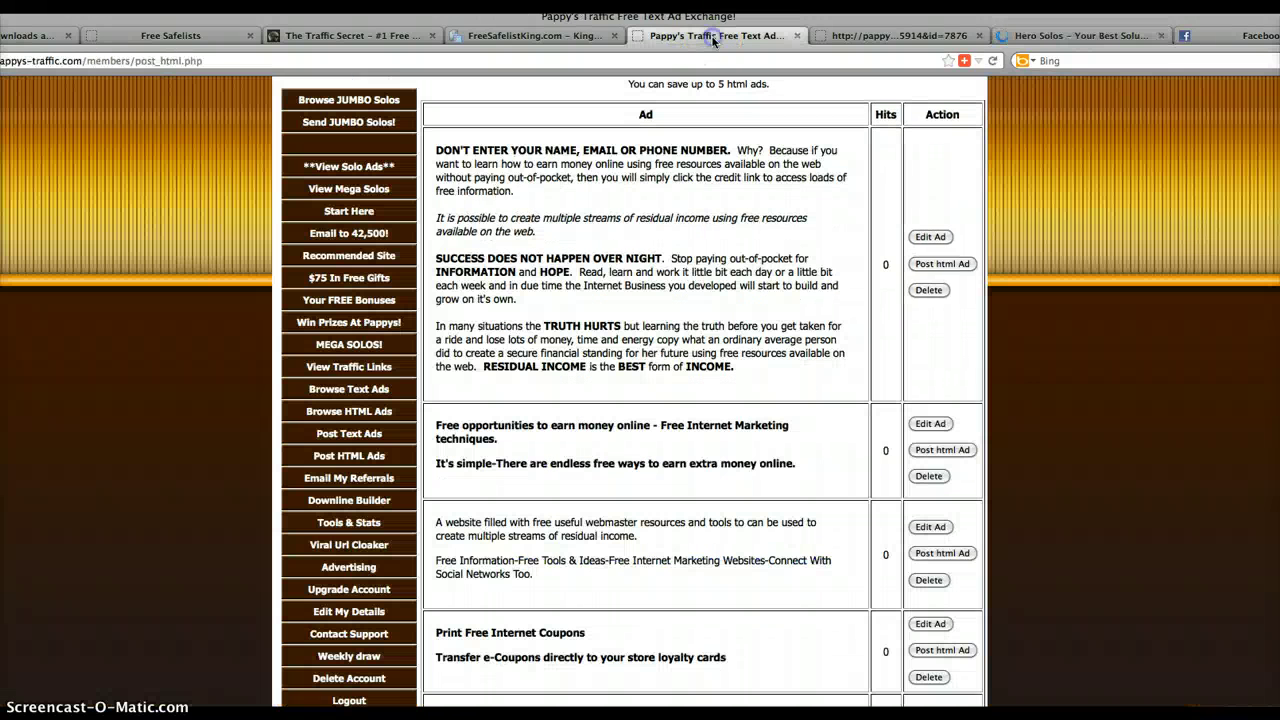
click(931, 266)
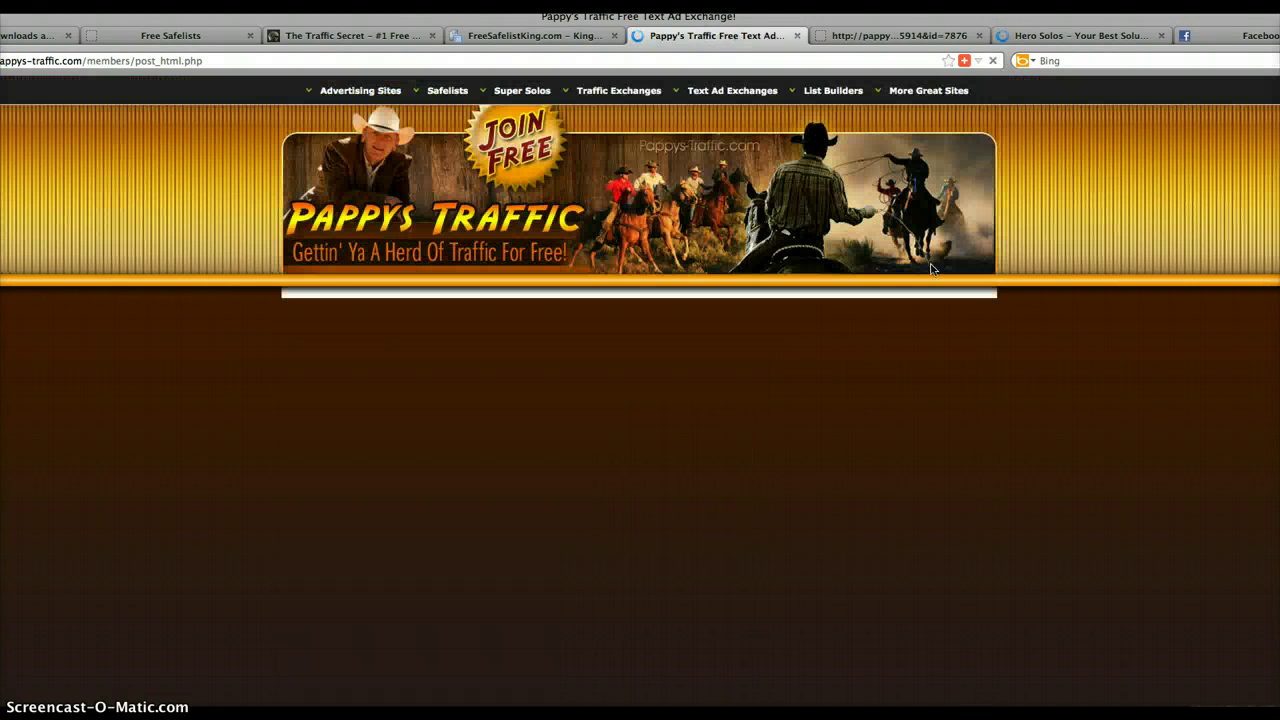
scroll(933, 276, down, 10)
click(935, 283)
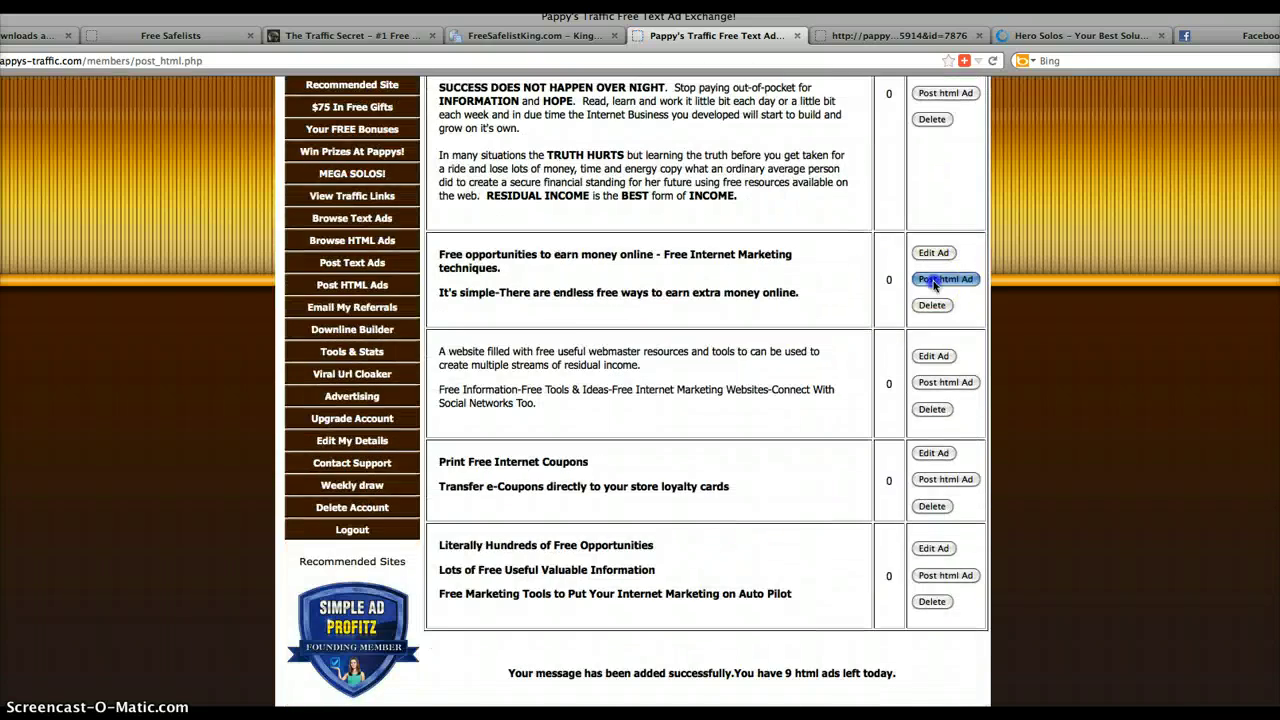
Post the last saved HTML ad on Pappy's Traffic, "Literally Hundreds of Free Opportunities"
scroll(935, 286, down, 8)
scroll(935, 286, down, 5)
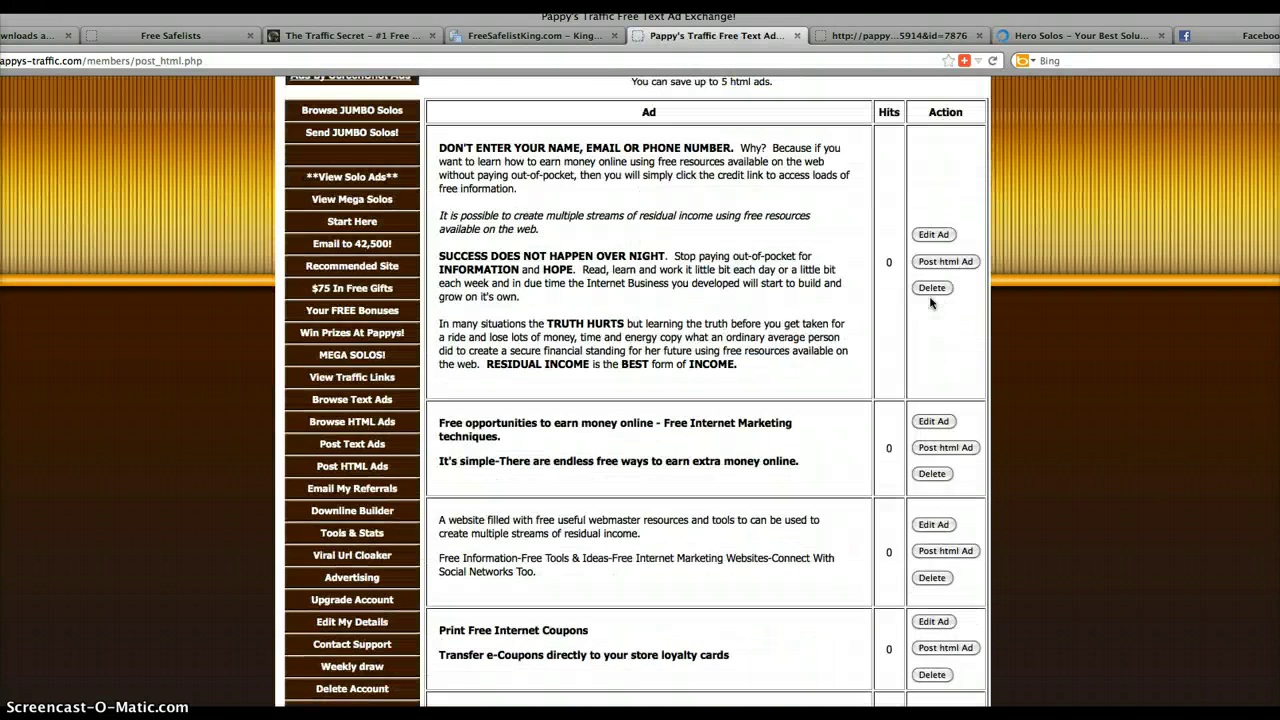
click(930, 360)
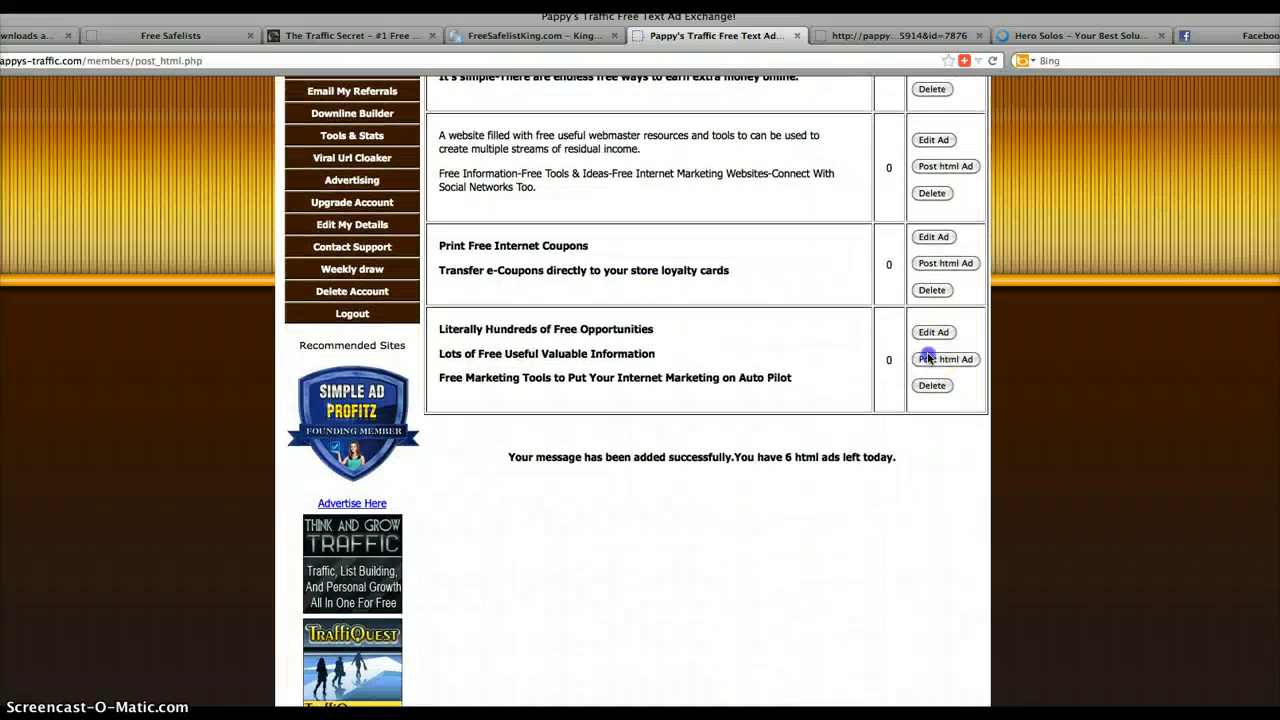
Review the saved HTML ads on Pappy's Traffic and examine the Credit Based Mailer form on FreeSafelistKing
click(928, 291)
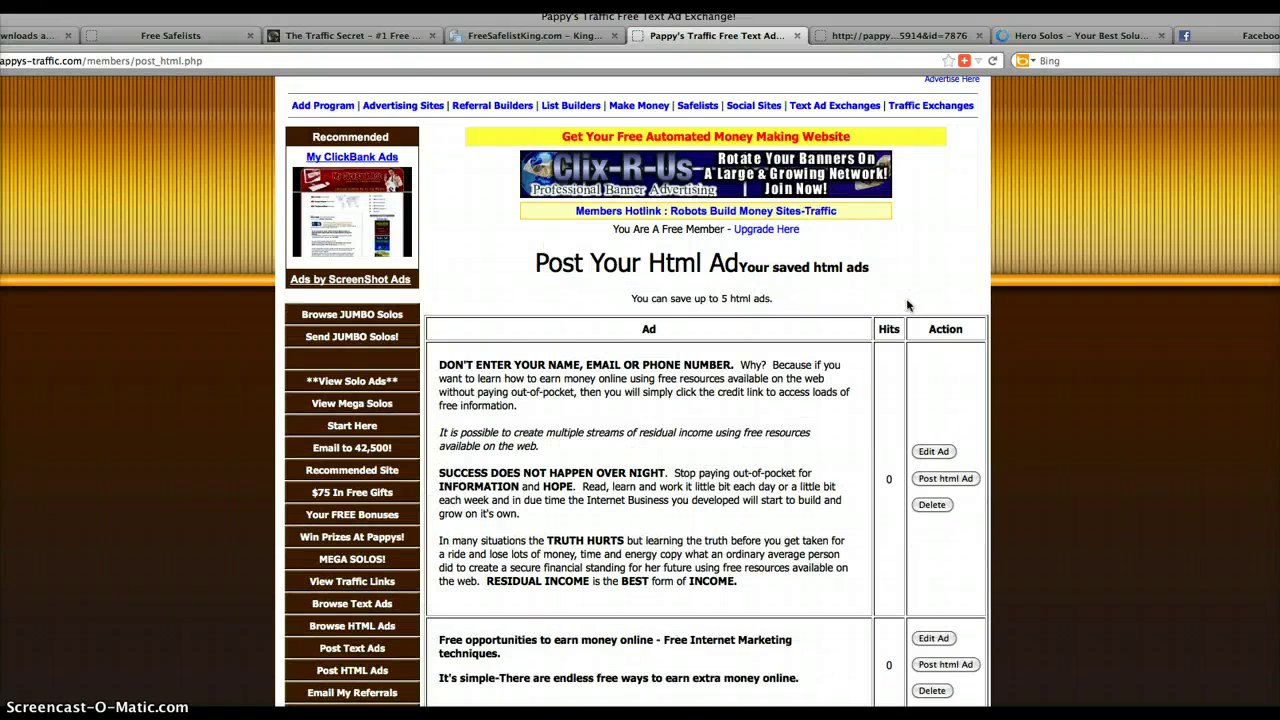
scroll(908, 303, down, 5)
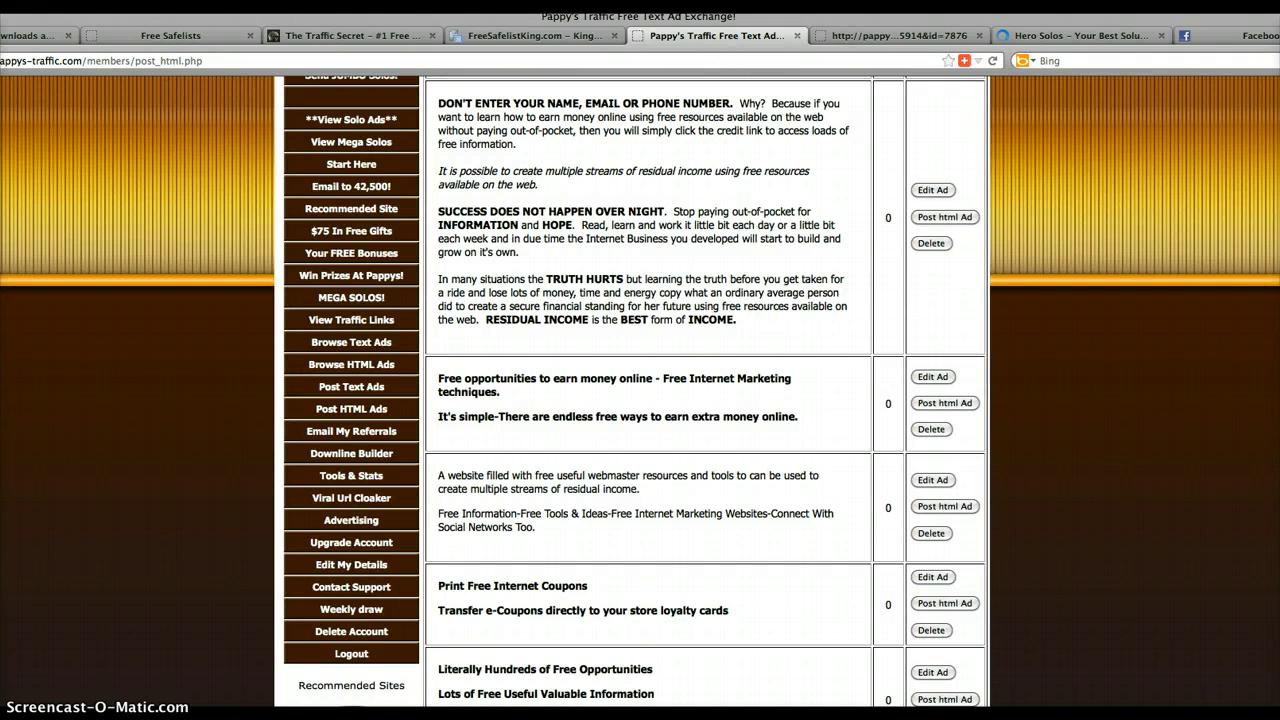
click(533, 36)
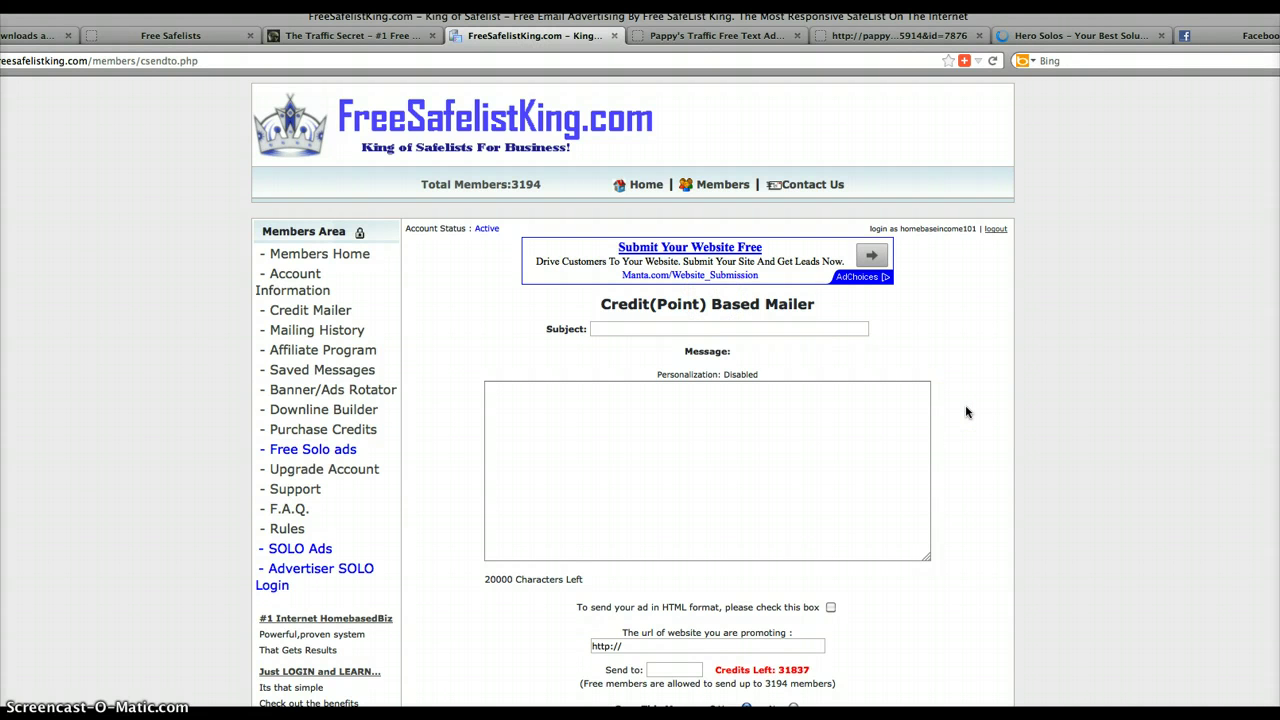
scroll(966, 411, down, 3)
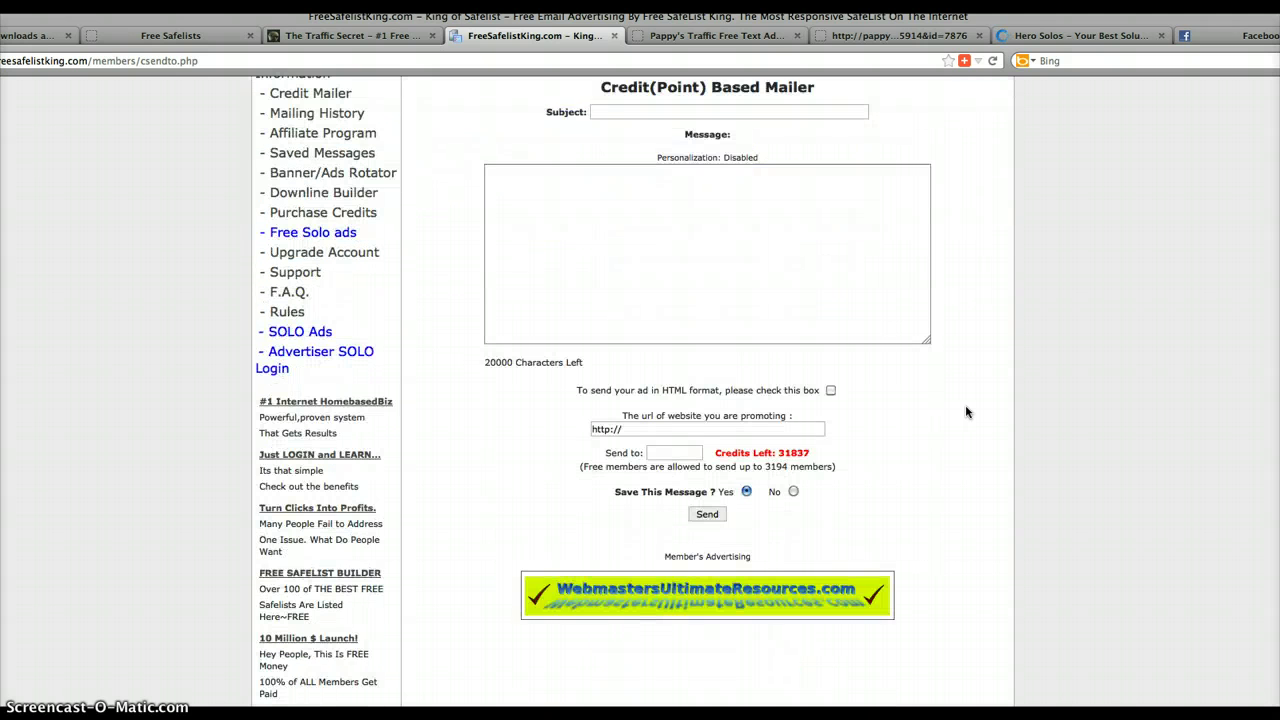
scroll(966, 411, down, 1)
scroll(966, 410, up, 1)
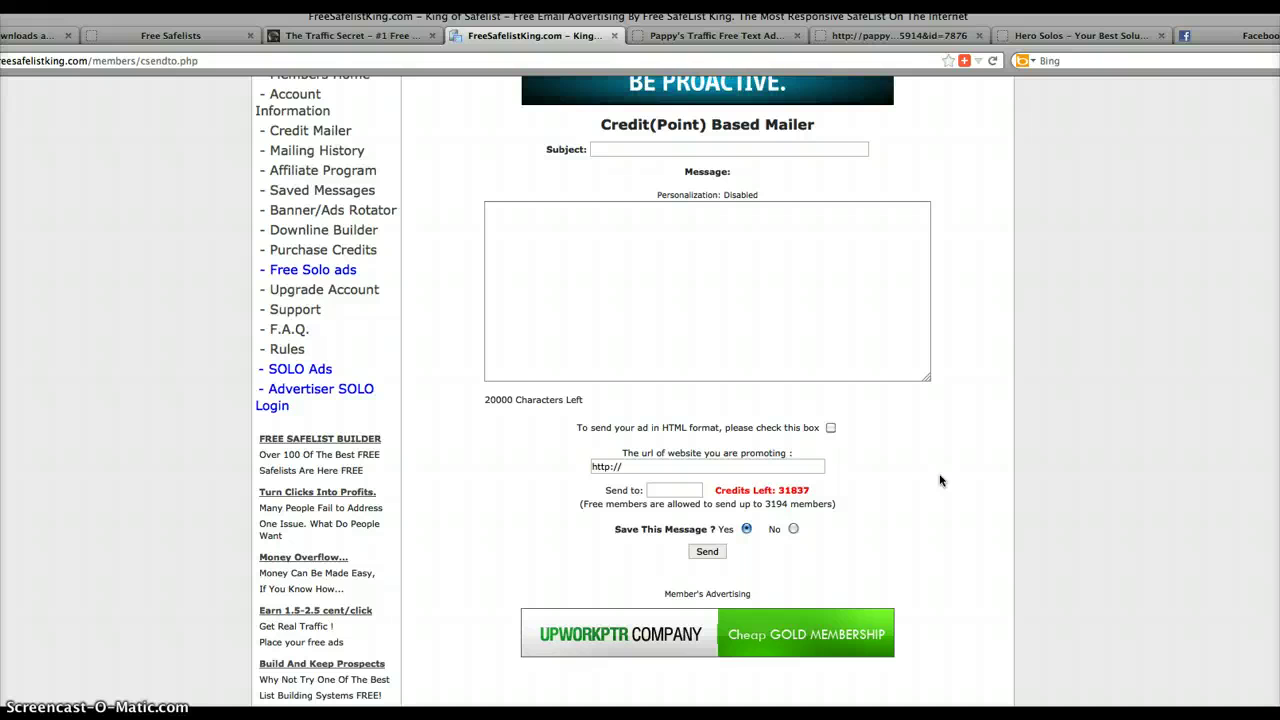
Open FreeSafelistKing's banner and ads rotator and examine the campaign allowance and the banner campaign statistics
click(330, 210)
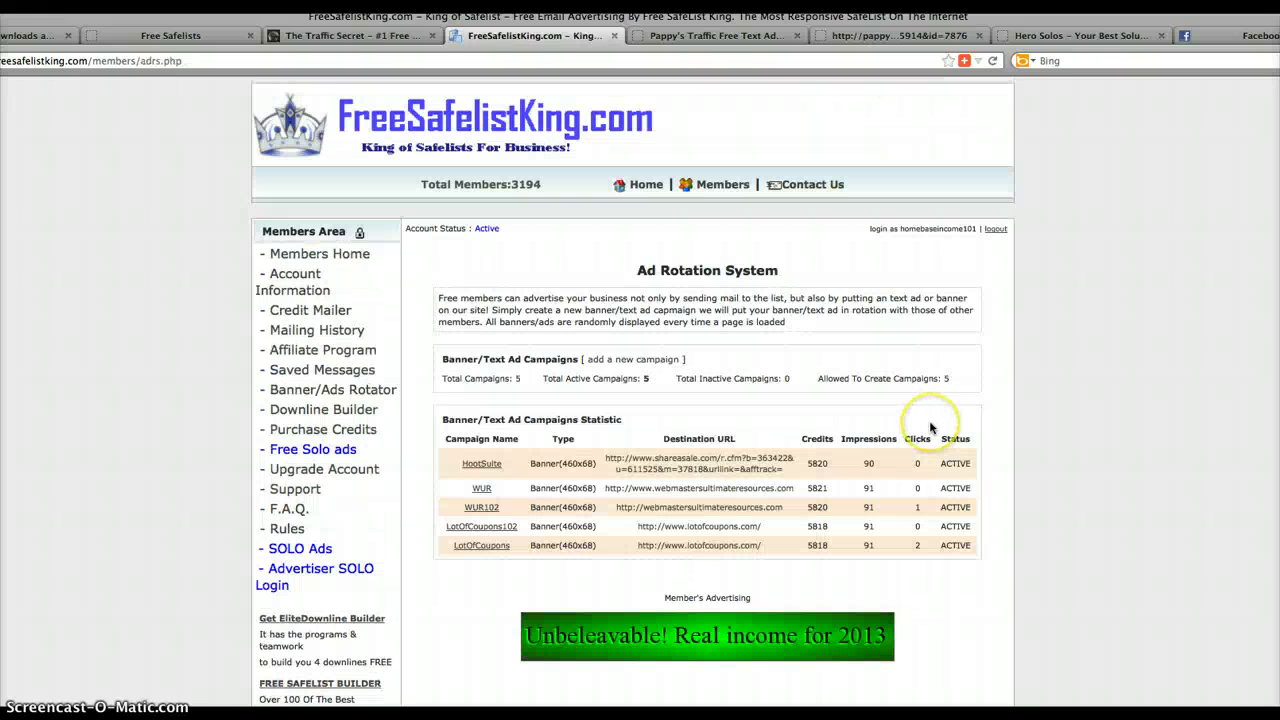
scroll(930, 428, down, 1)
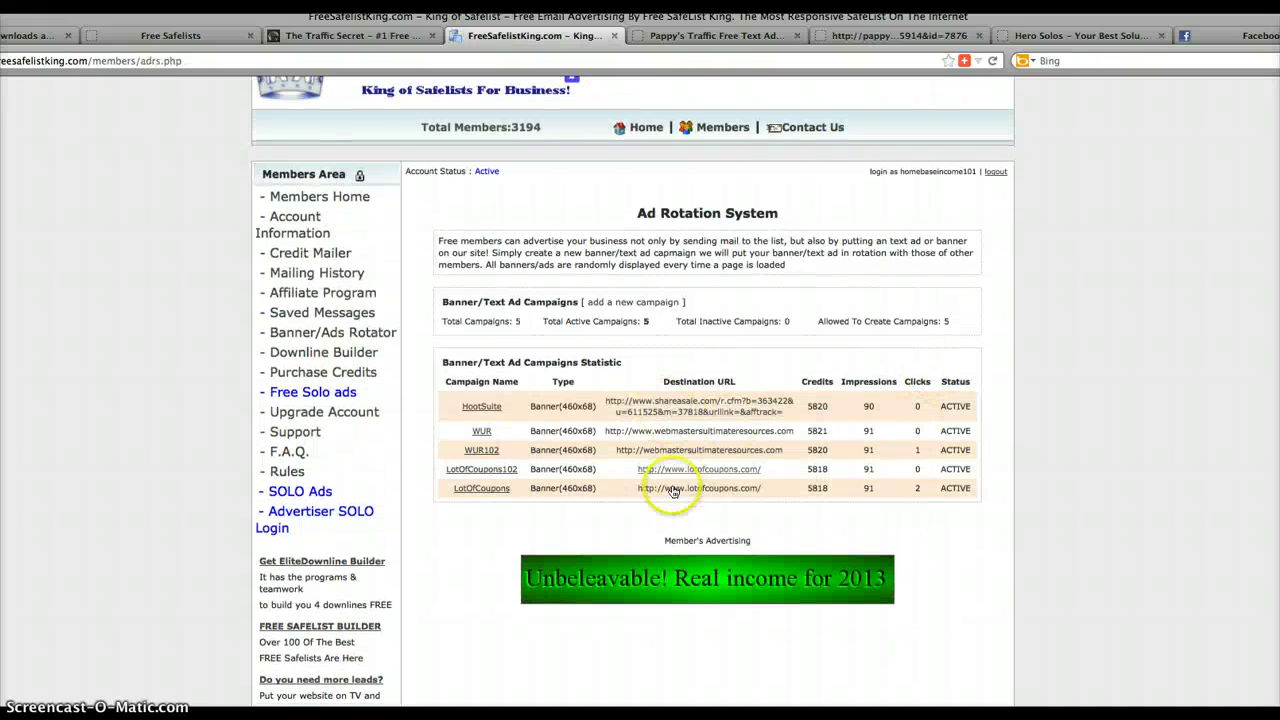
drag(950, 321, 808, 327)
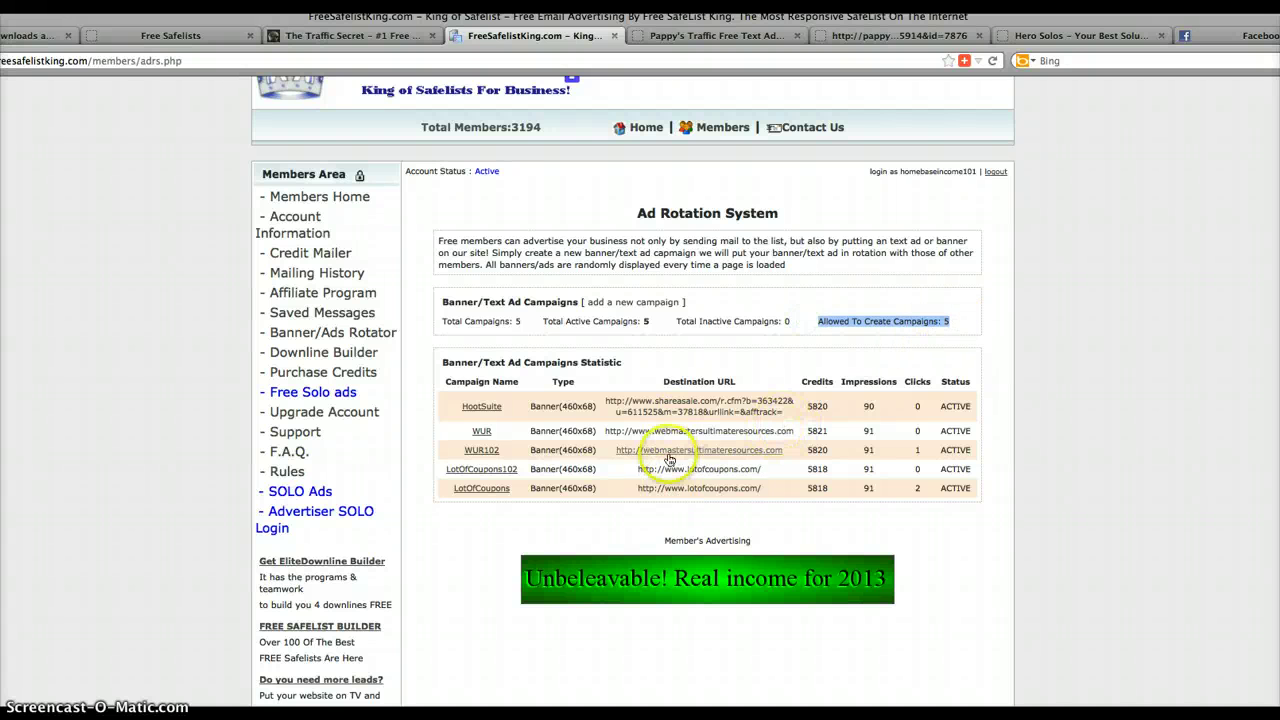
click(361, 390)
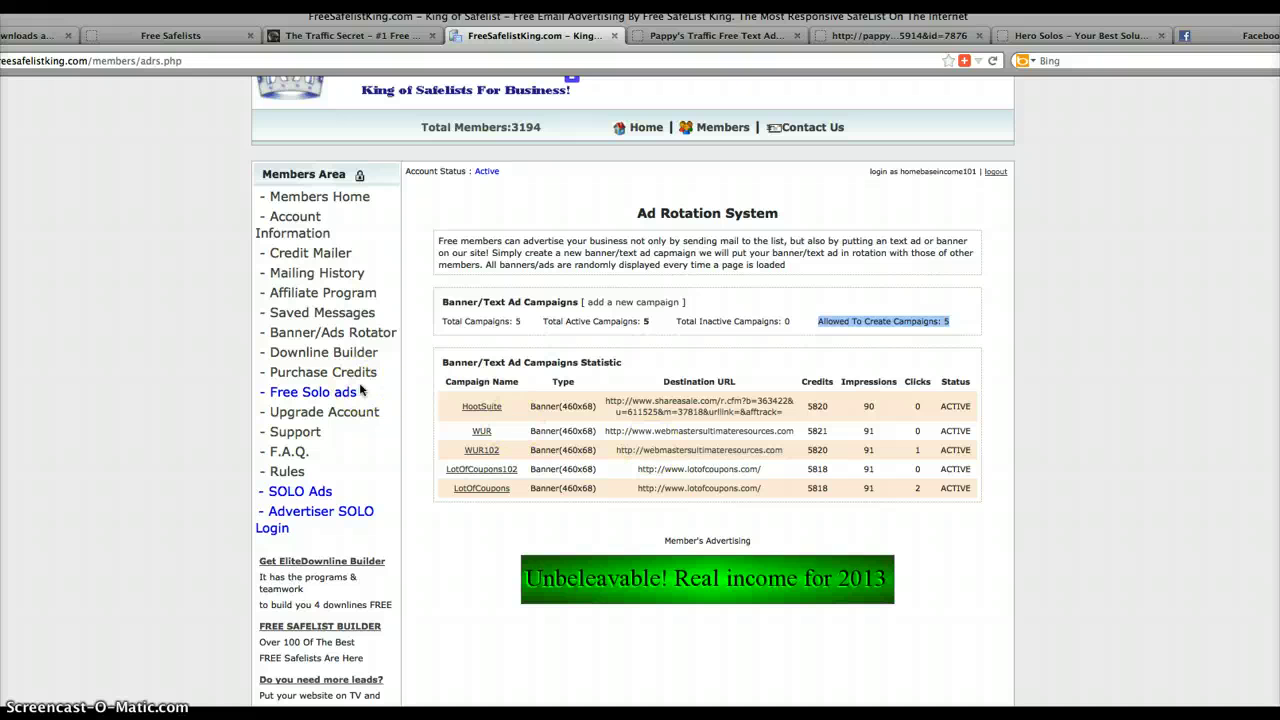
click(364, 392)
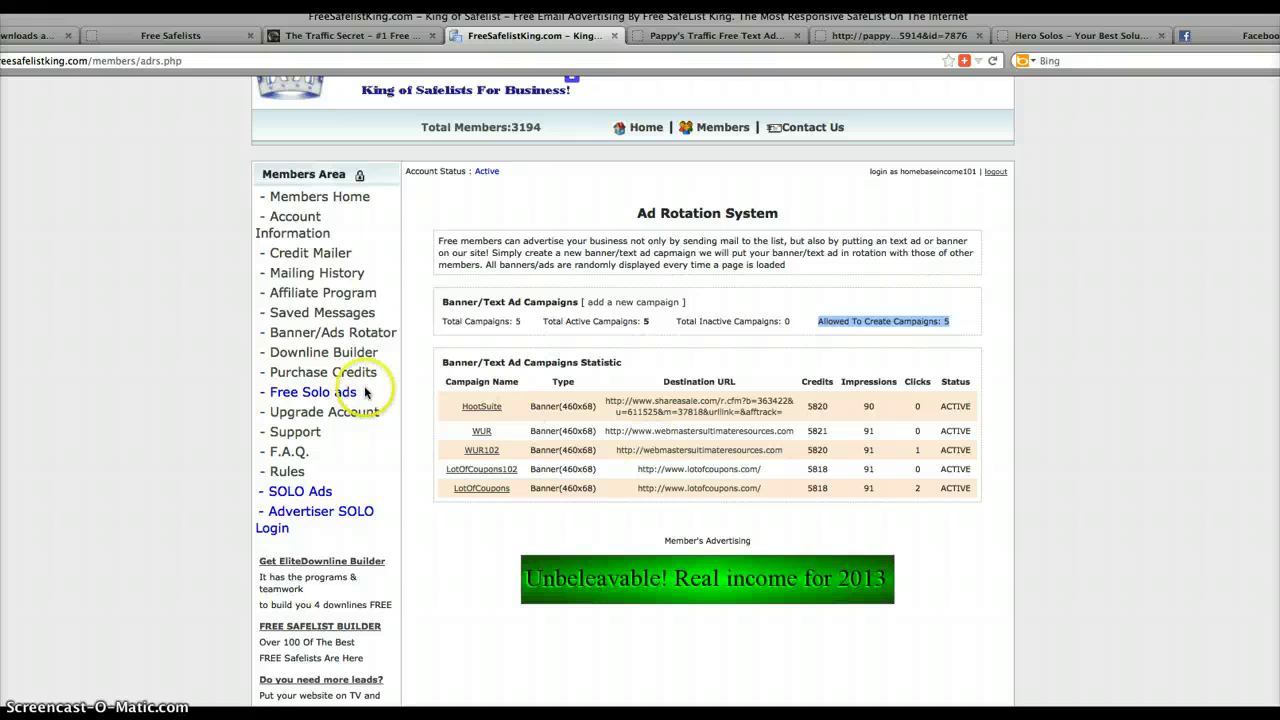
Reopen the FreeSafelistKing credit mailer and fill its message with the "DON'T ENTER YOUR NAME" ad copied from the SafelistAdvertise document
click(302, 257)
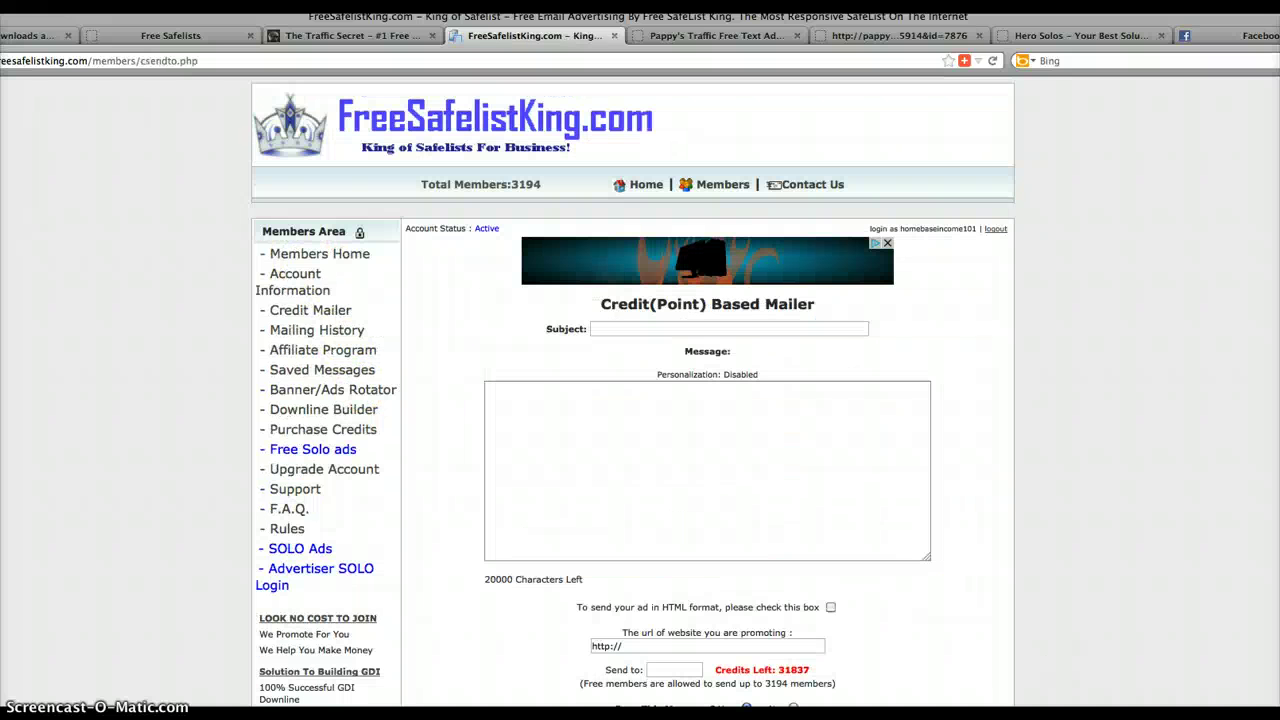
key(super+Tab)
right_click(900, 372)
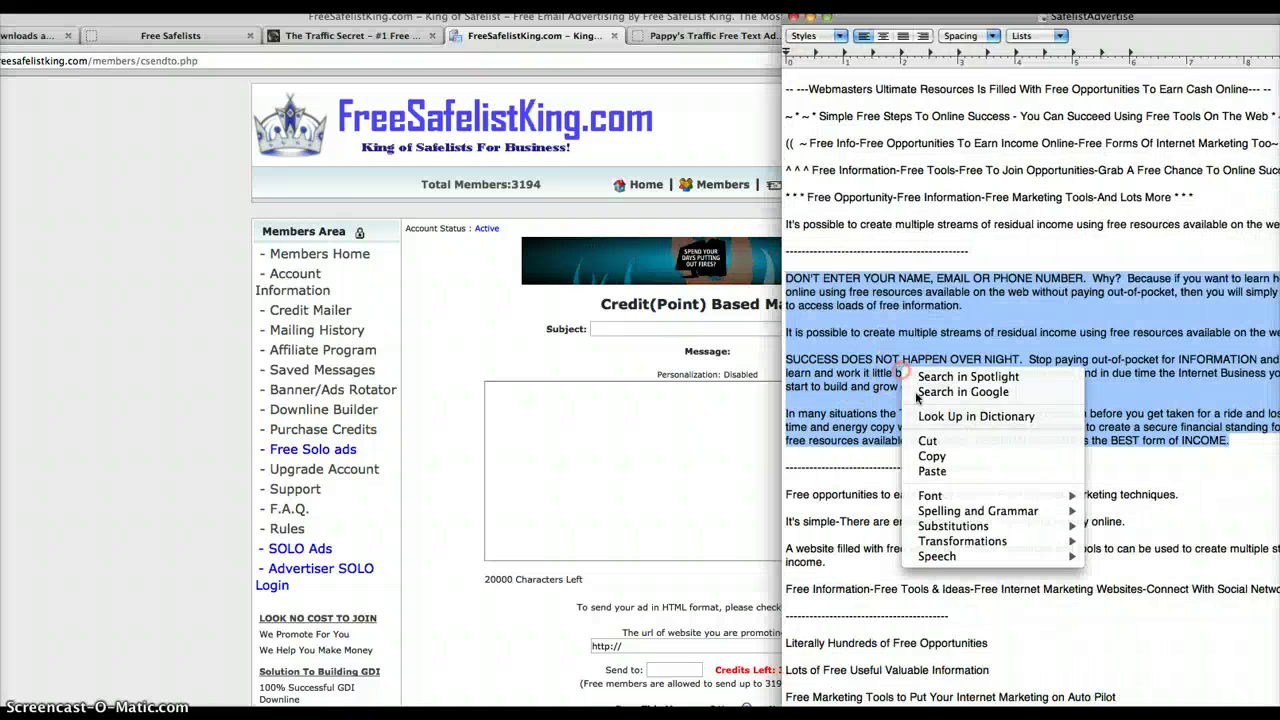
click(934, 451)
click(810, 18)
right_click(611, 414)
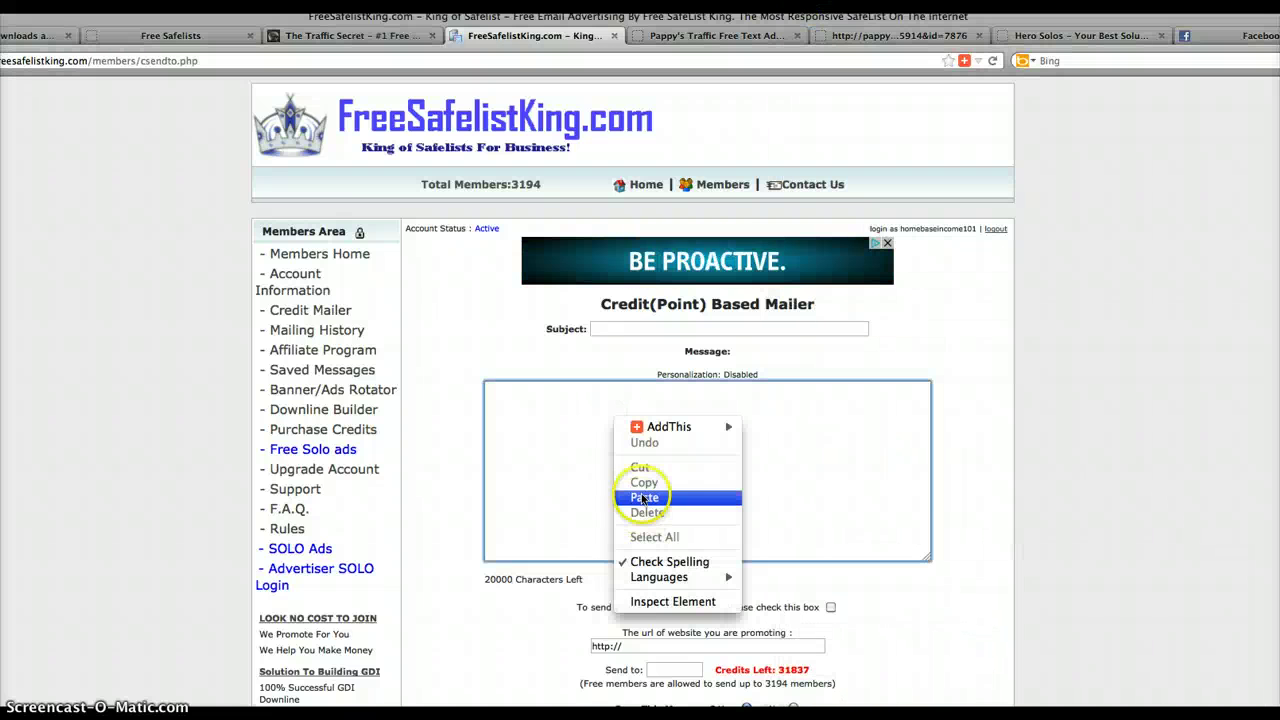
click(642, 497)
Copy the "* * * Free Opportunity-Free Information-Free Marketing Tools-And Lots More * * *" headline from the SafelistAdvertise document into the mailer's subject
click(633, 334)
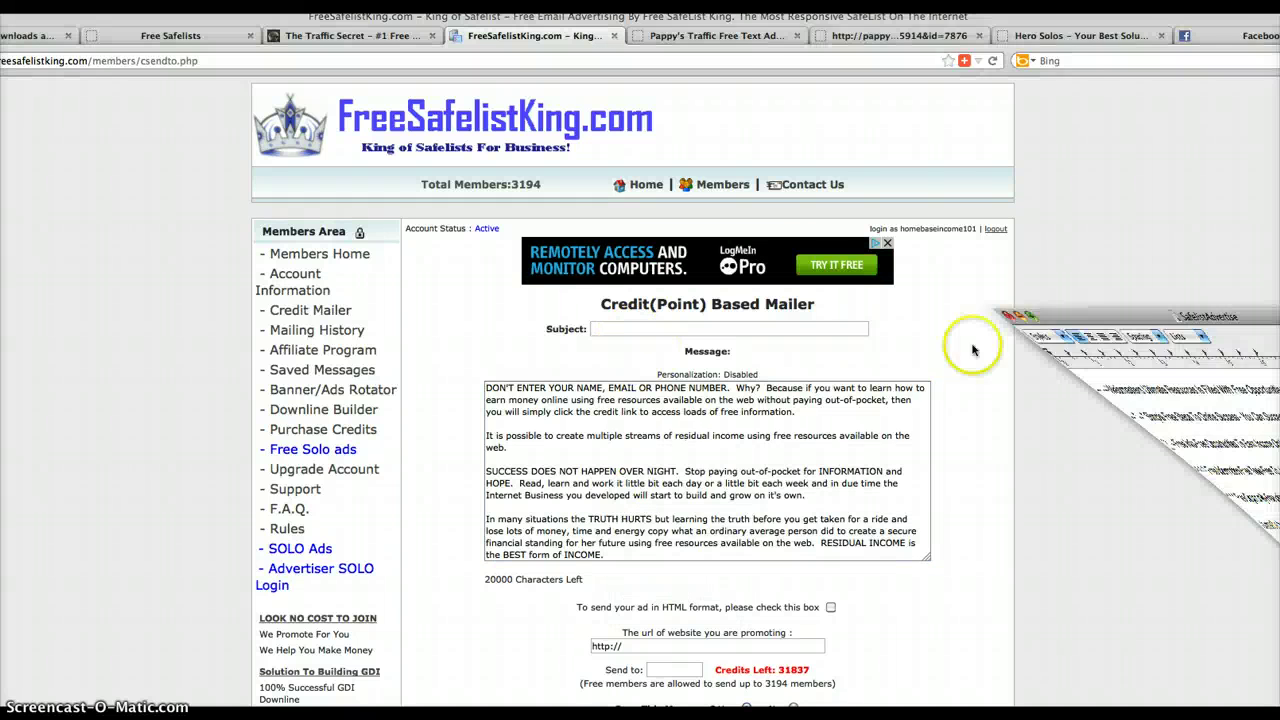
click(812, 196)
triple_click(812, 196)
right_click(1070, 197)
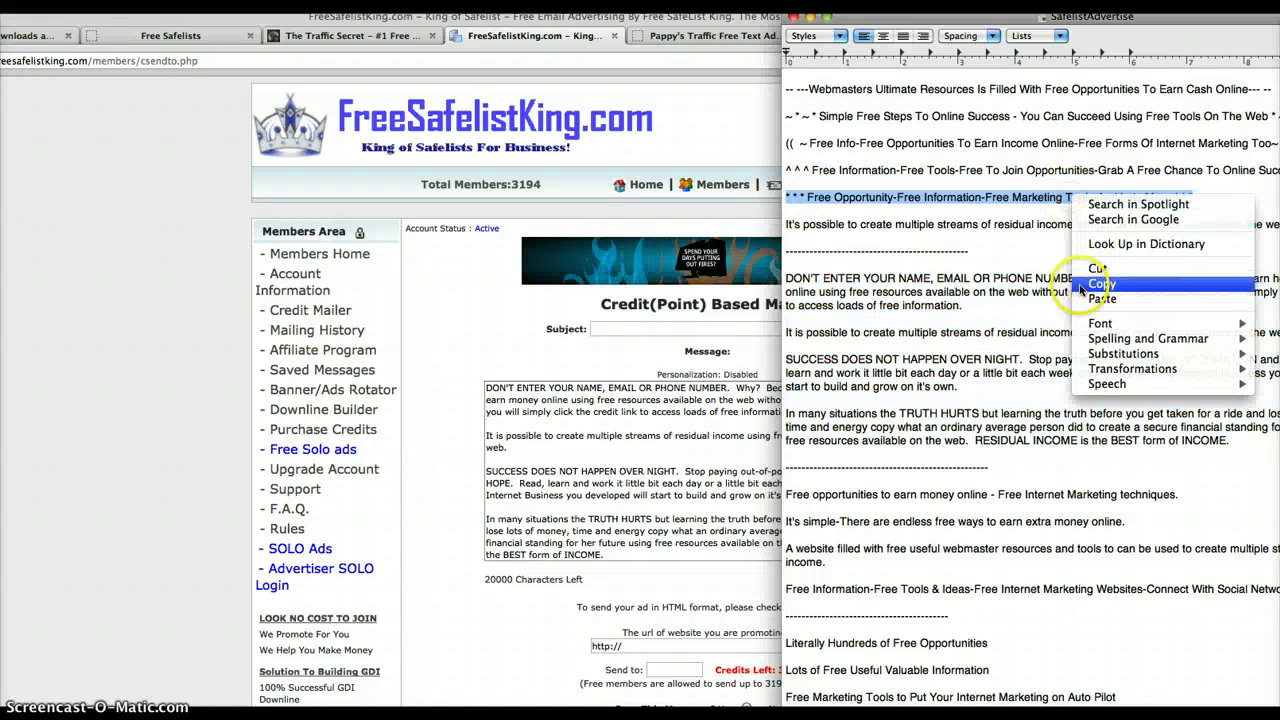
click(1098, 284)
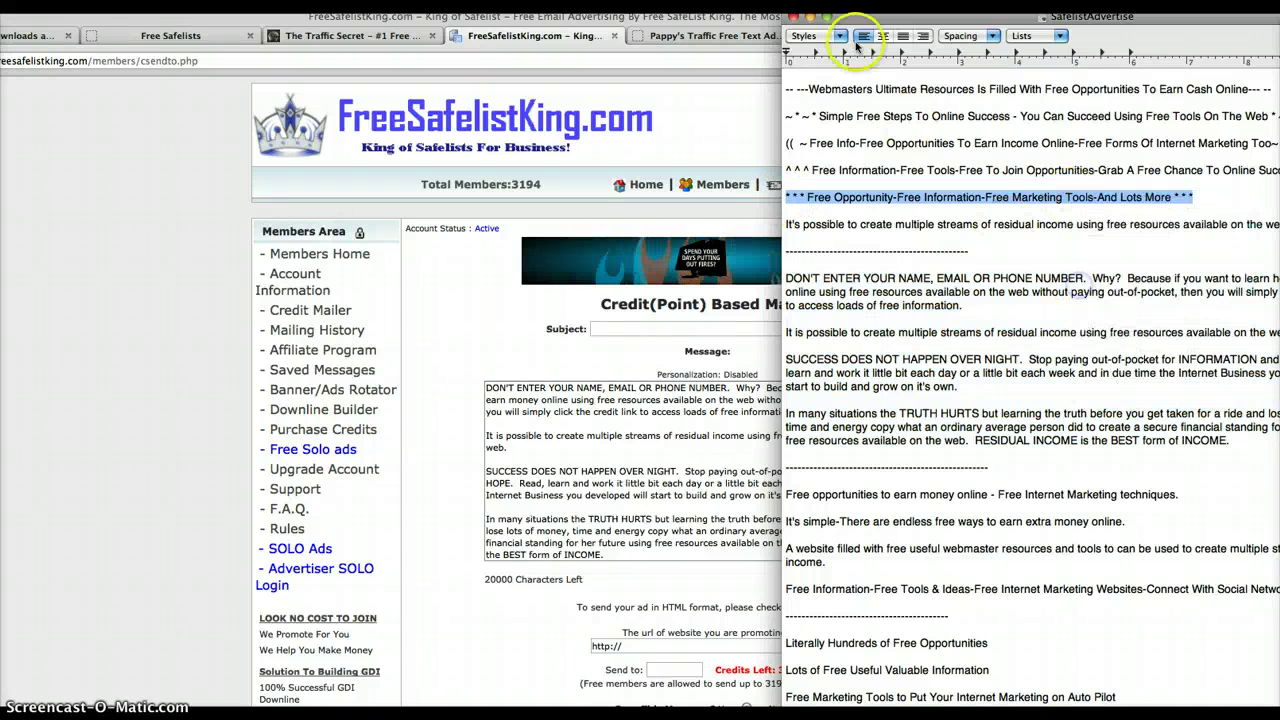
click(811, 17)
click(612, 328)
right_click(612, 328)
click(632, 409)
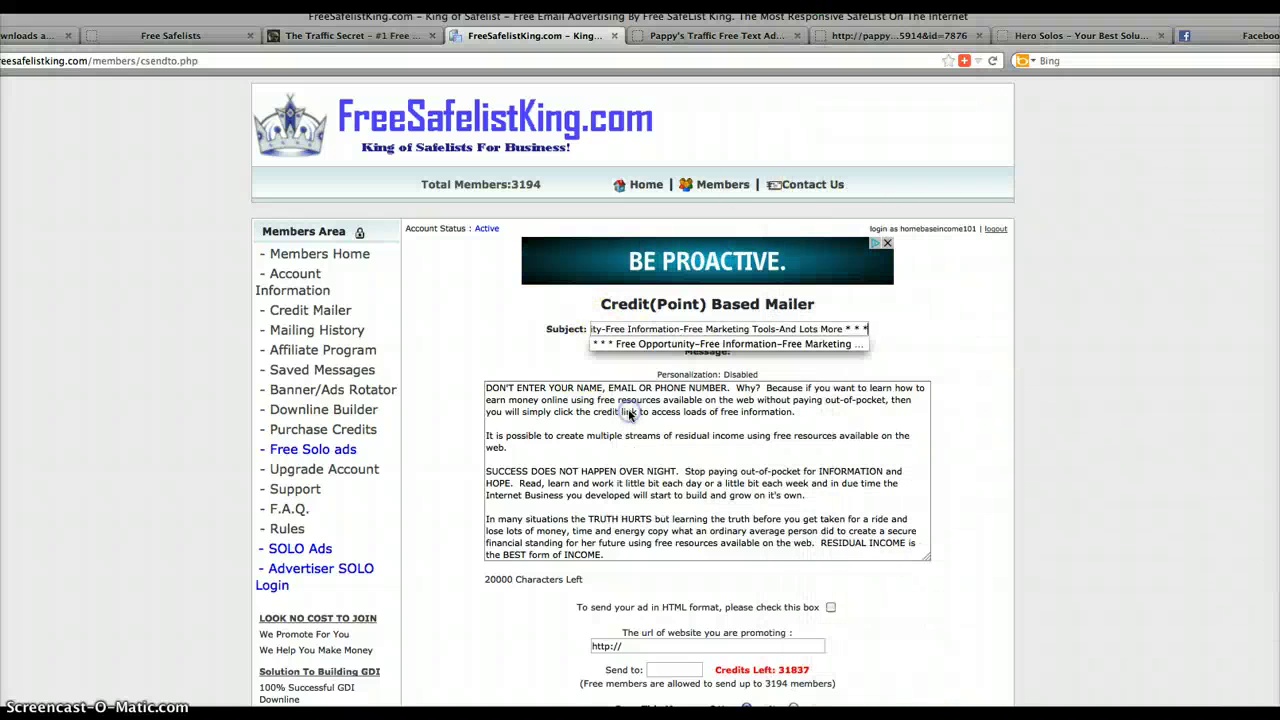
double_click(645, 646)
click(649, 665)
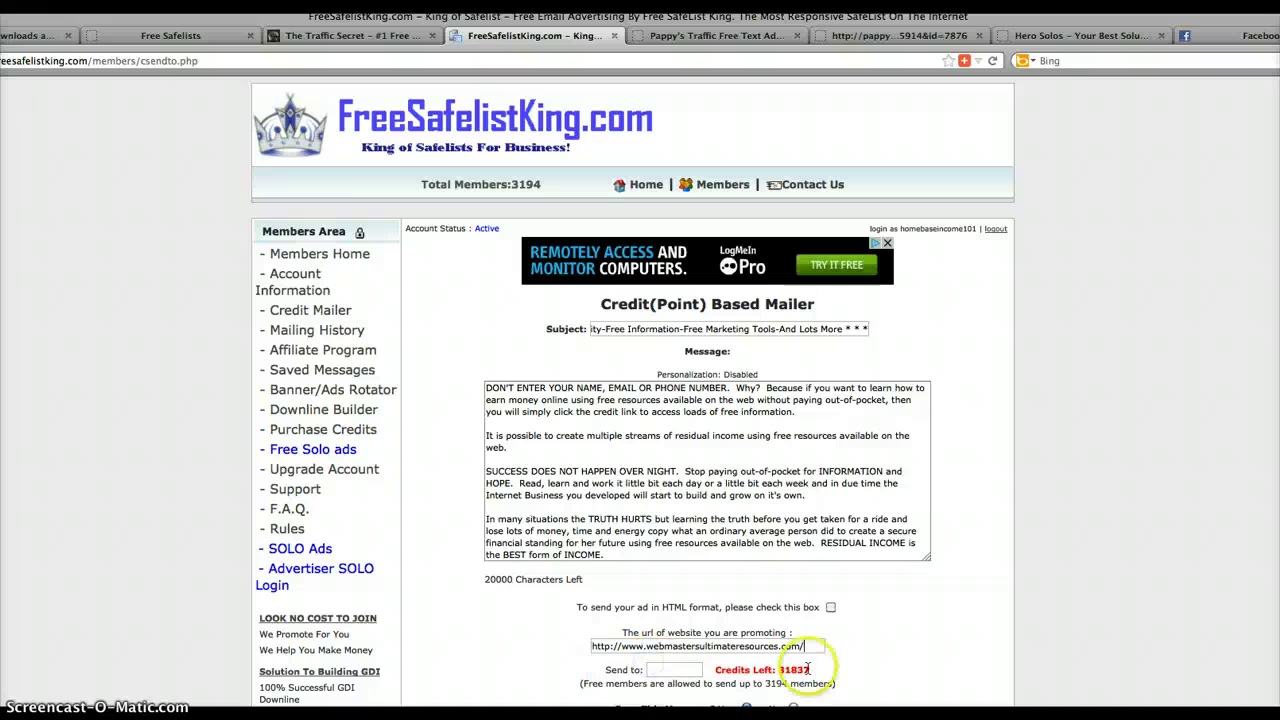
scroll(880, 665, down, 3)
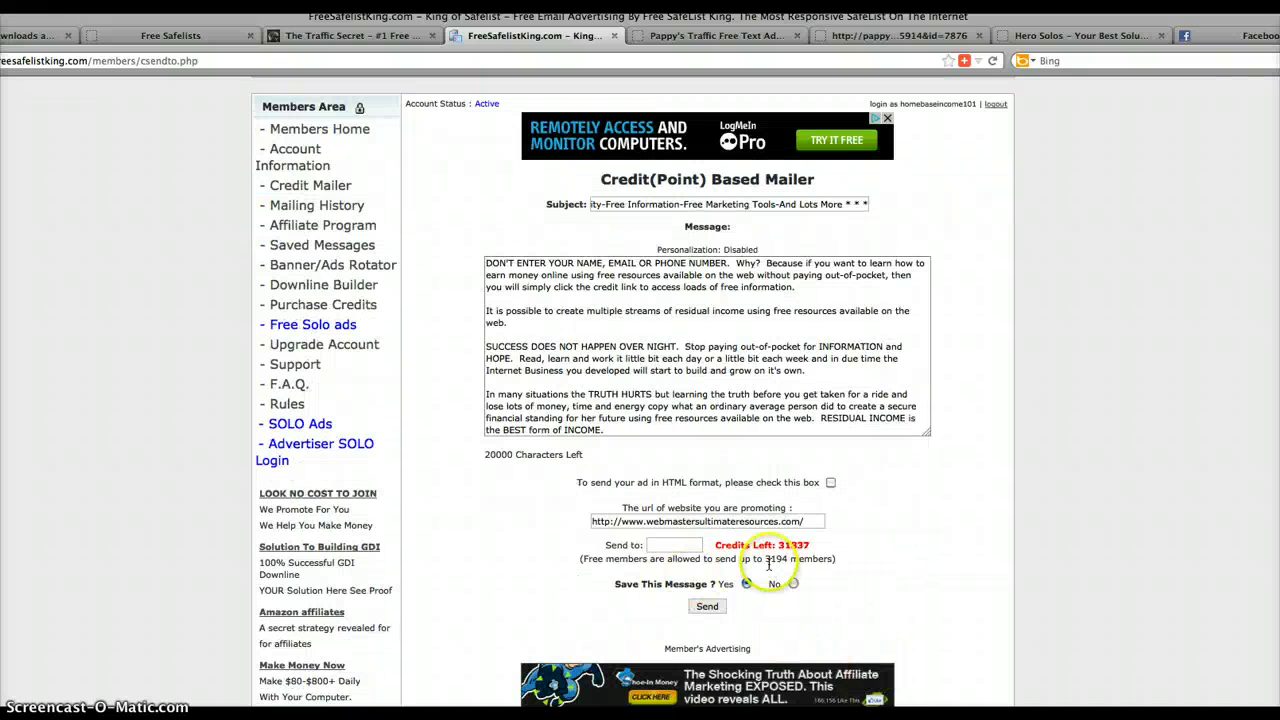
drag(764, 558, 790, 558)
click(679, 549)
text(3194)
click(709, 607)
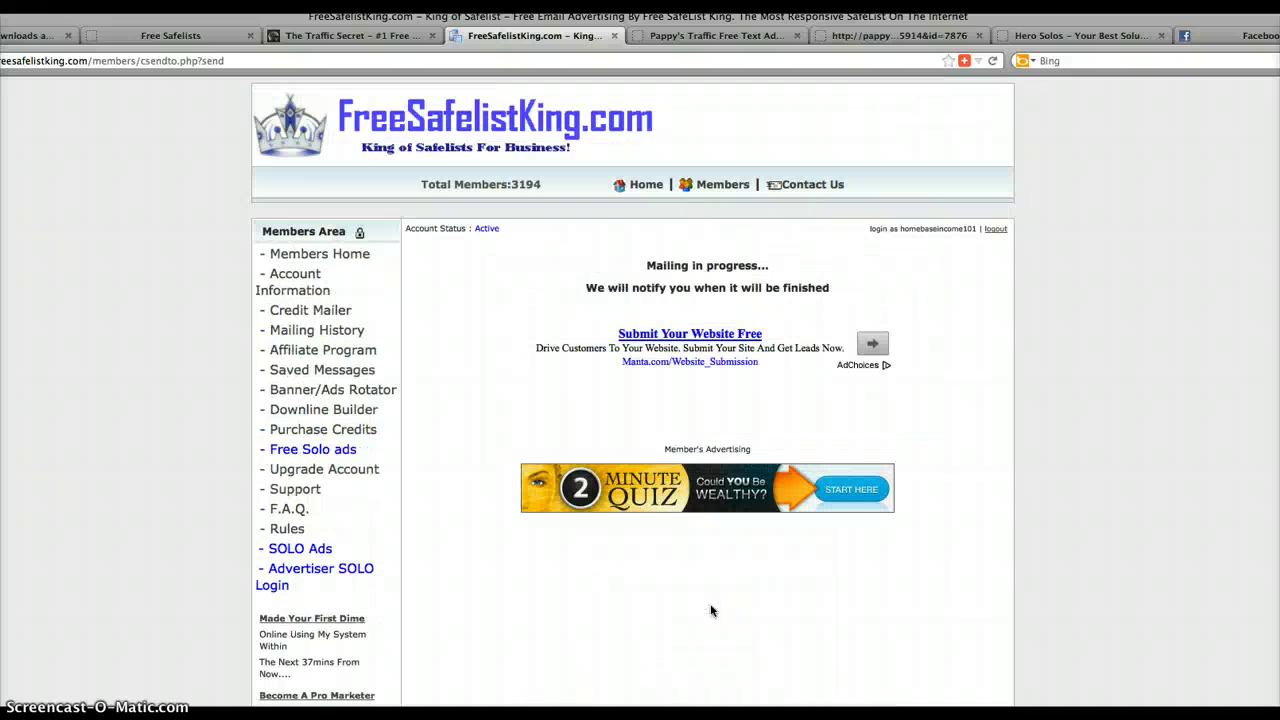
Open the FreeSafelistKing saved messages page, and read the "Attention Adsense Publishers!" note in TextEdit, including its list of link destinations
click(332, 375)
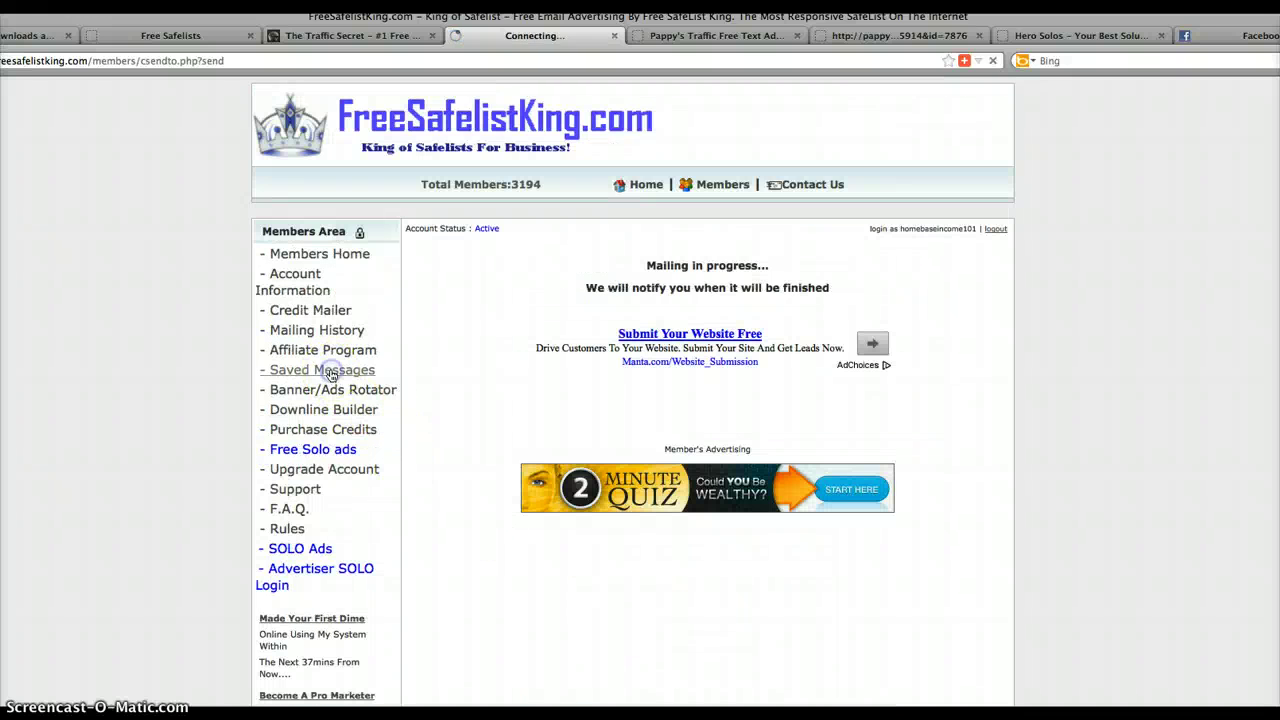
click(810, 385)
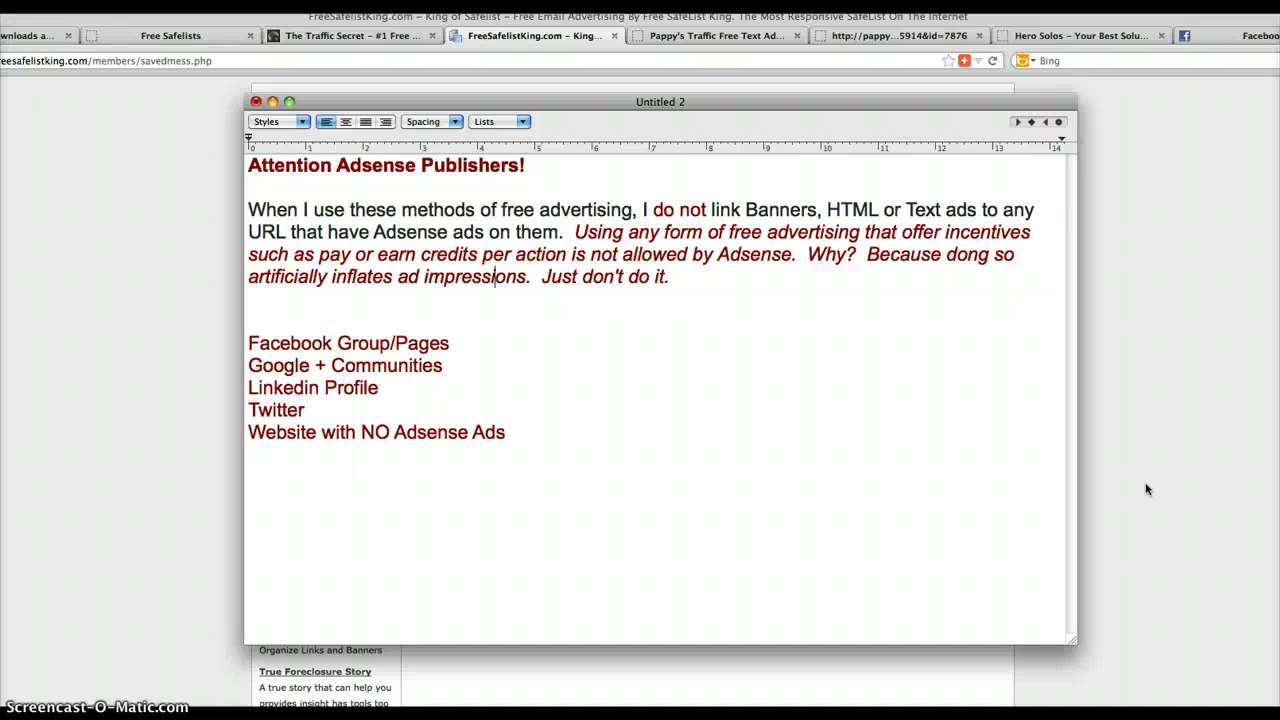
click(1000, 410)
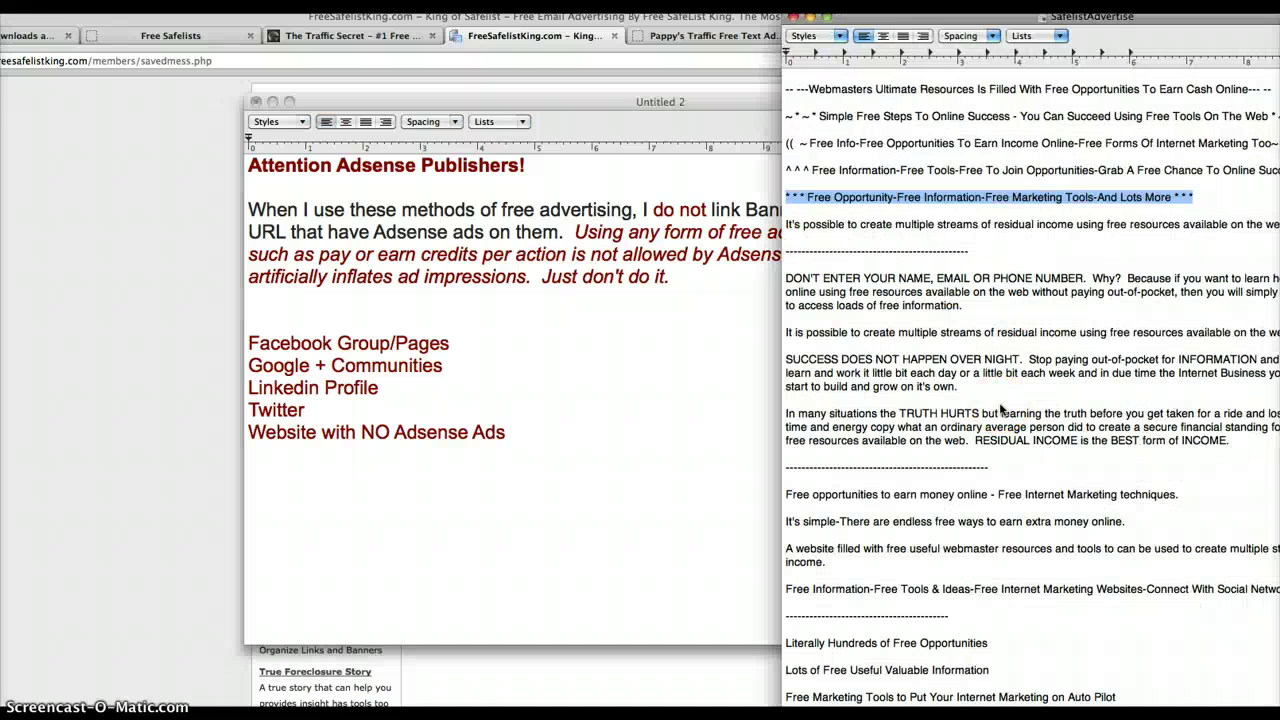
click(812, 18)
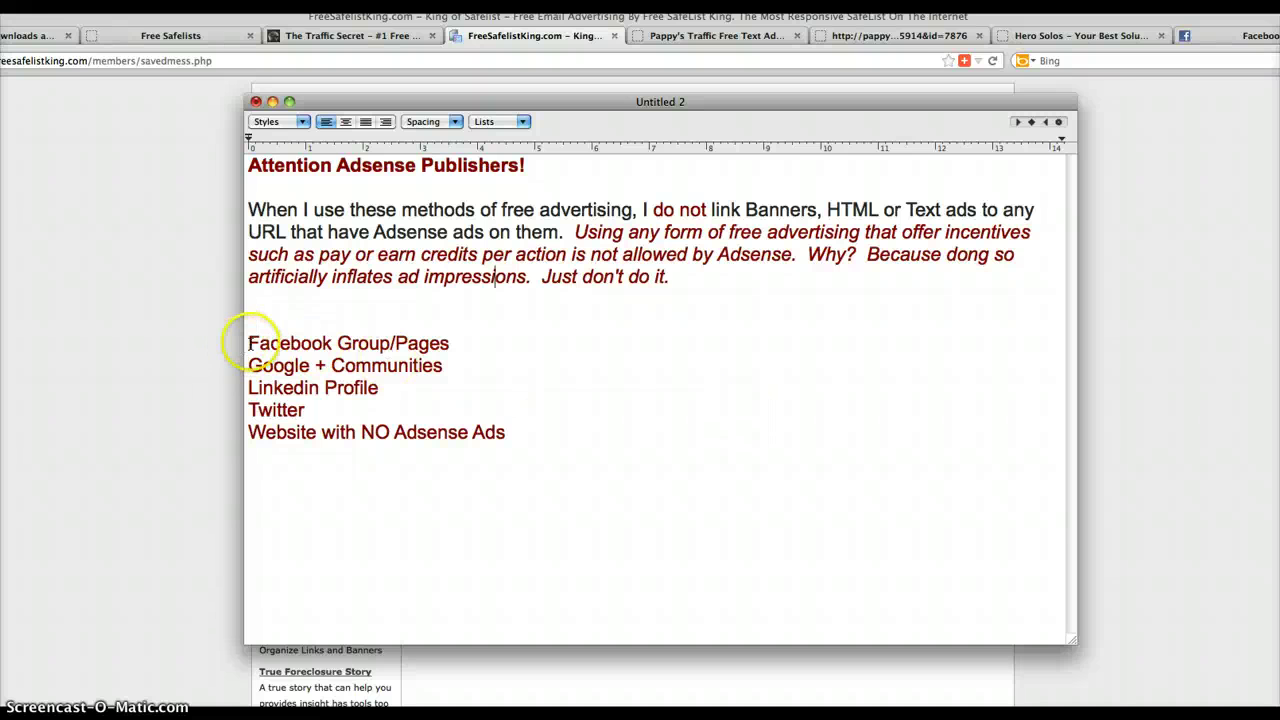
drag(244, 345, 610, 410)
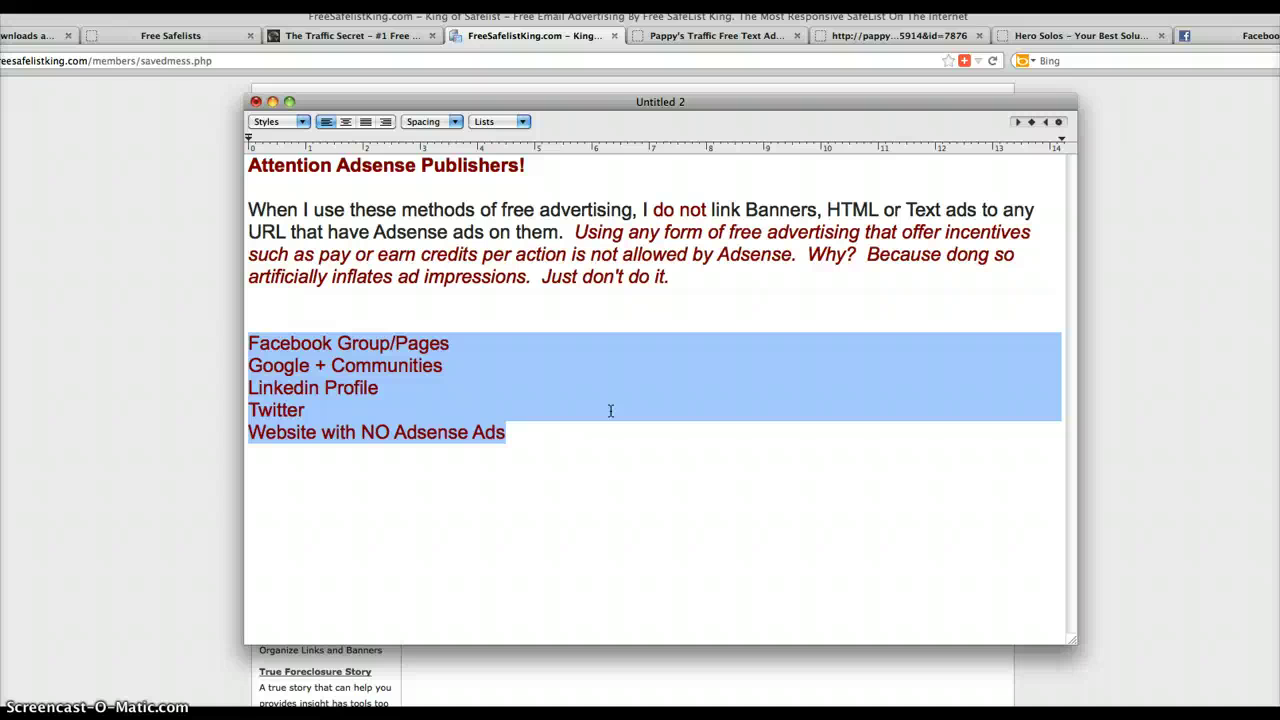
click(606, 308)
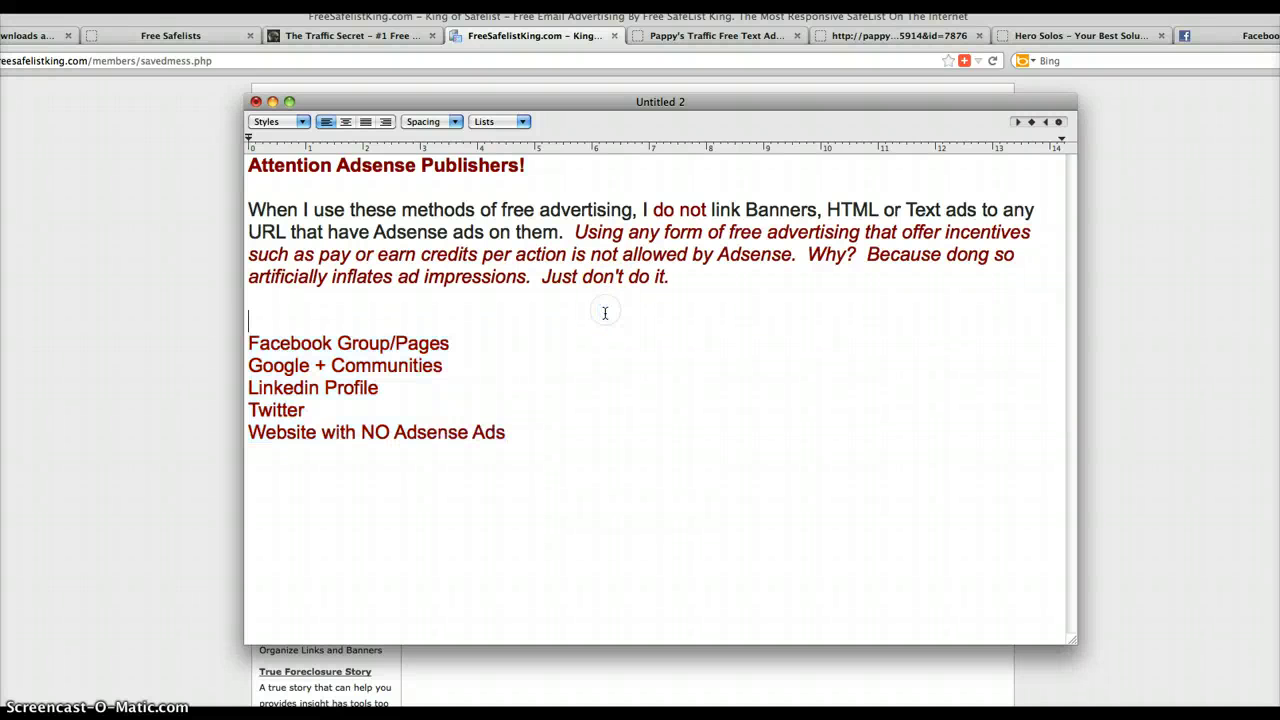